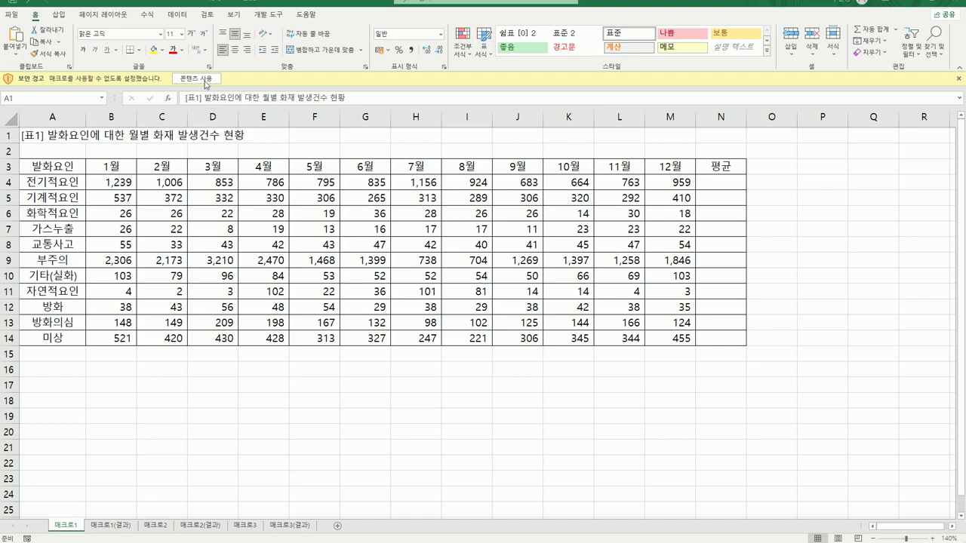
- Enable the workbook's blocked macro content
{"action": "left_click", "coordinate": [205, 83]}
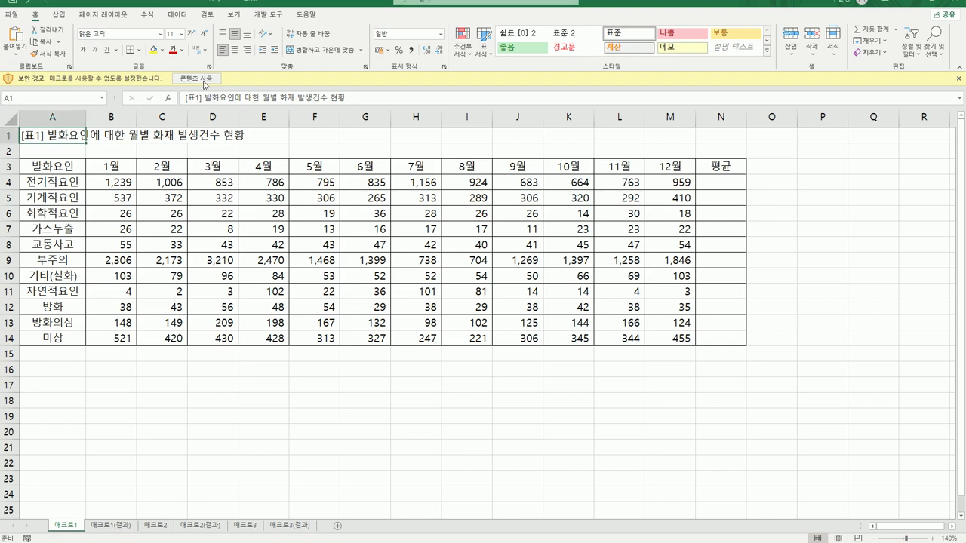
{"action": "left_click", "coordinate": [205, 80]}
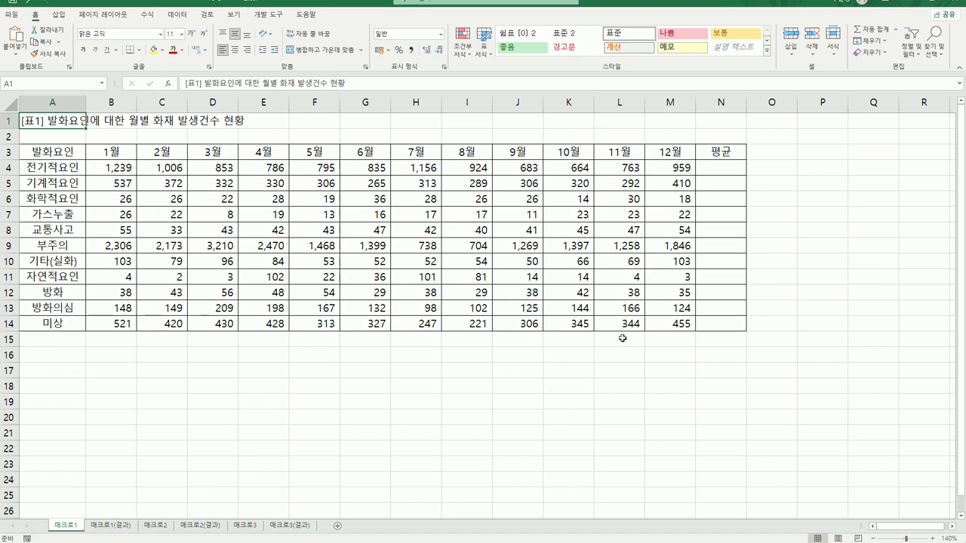
{"action": "left_click", "coordinate": [726, 168]}
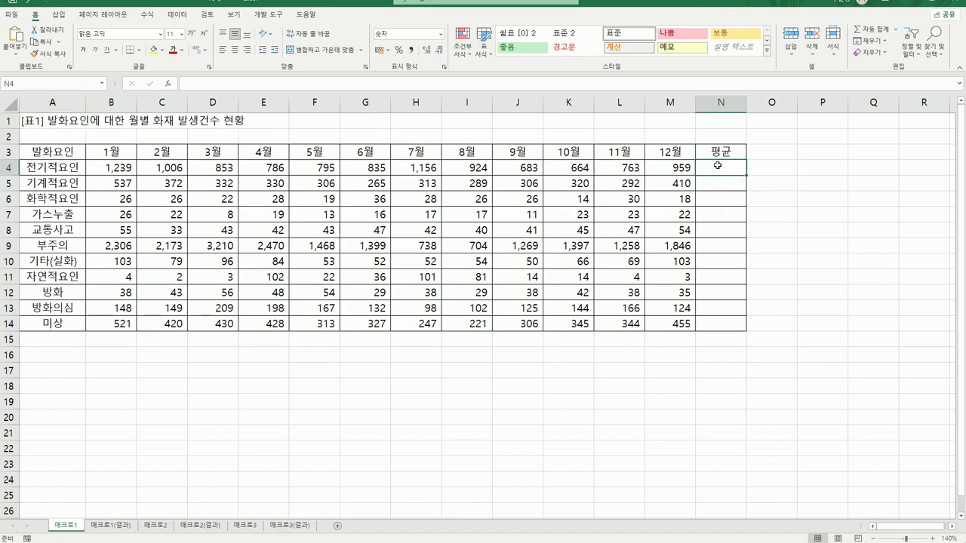
{"action": "left_click_drag", "start_coordinate": [717, 166], "coordinate": [721, 325]}
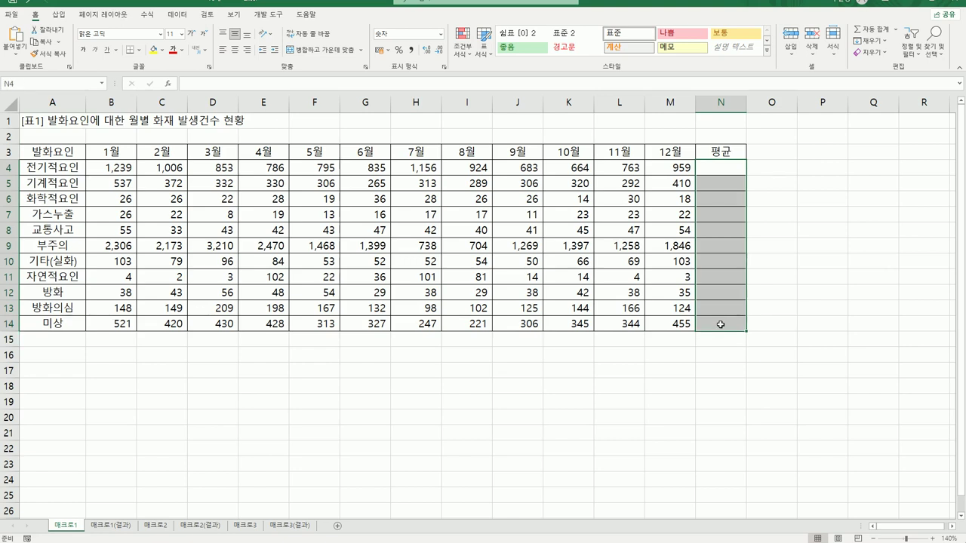
{"action": "left_click", "coordinate": [720, 325]}
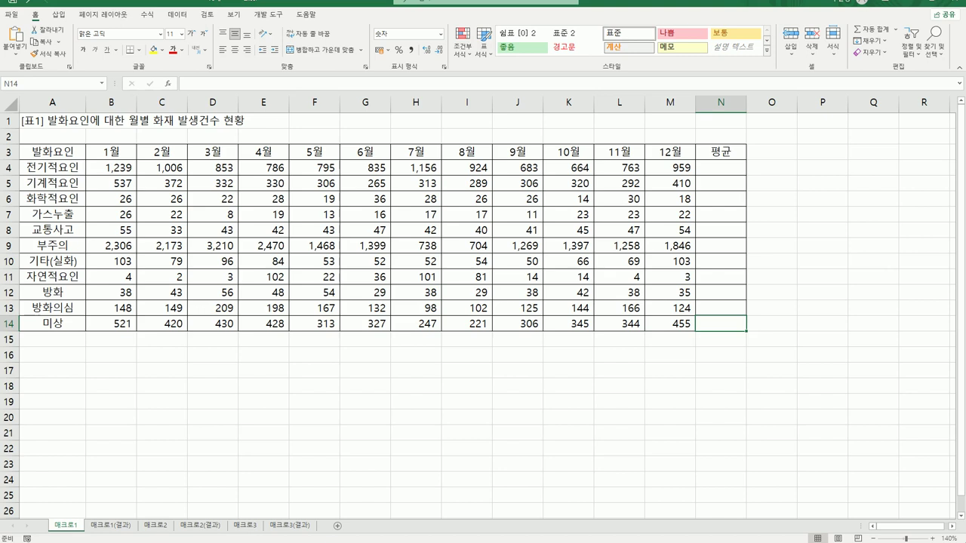
{"action": "left_click", "coordinate": [254, 384]}
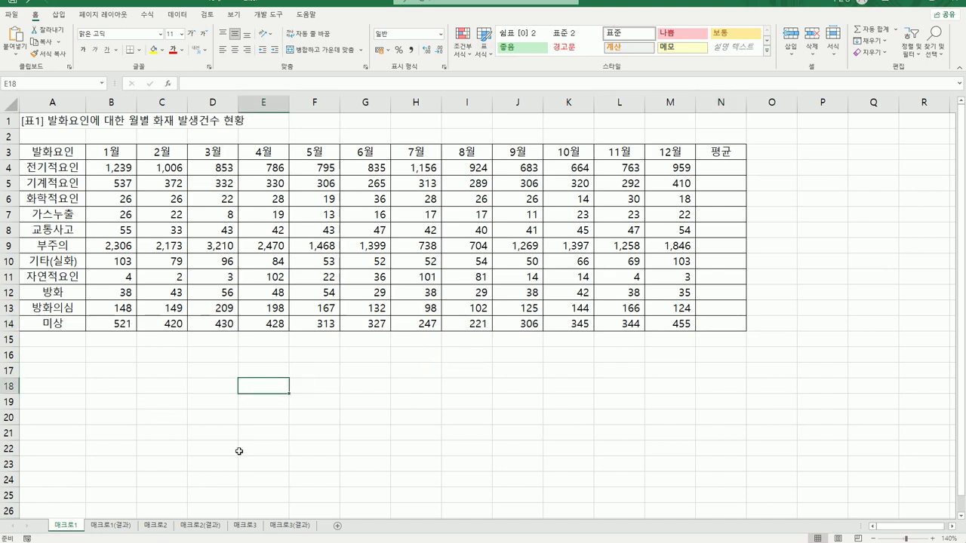
- Draw a form-control button covering cells C18:D19 on the 매크로1 sheet
{"action": "left_click", "coordinate": [258, 15]}
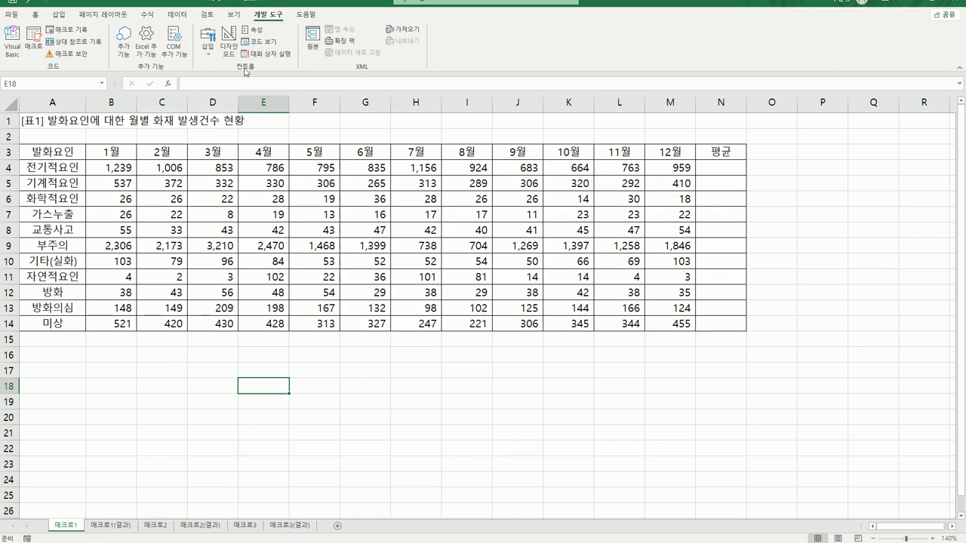
{"action": "left_click", "coordinate": [207, 45]}
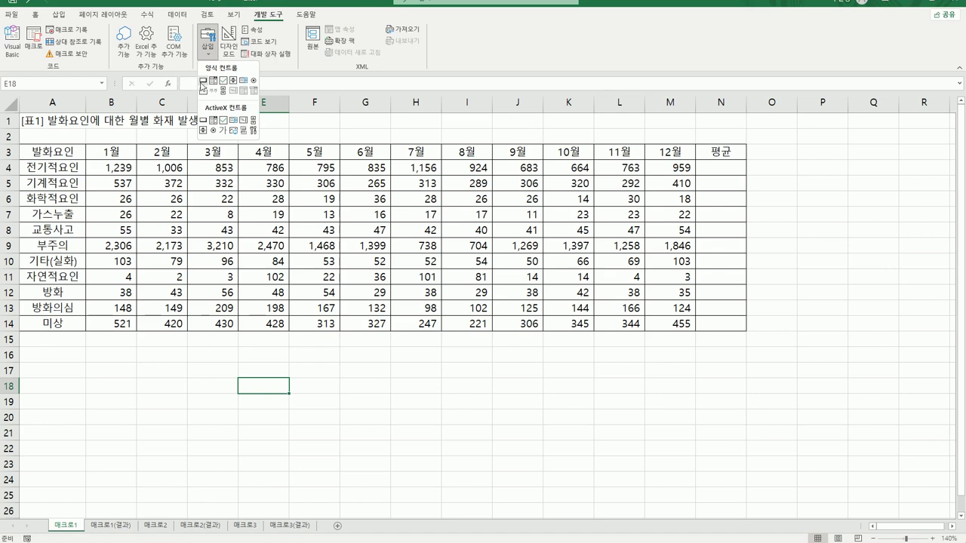
{"action": "left_click", "coordinate": [203, 80]}
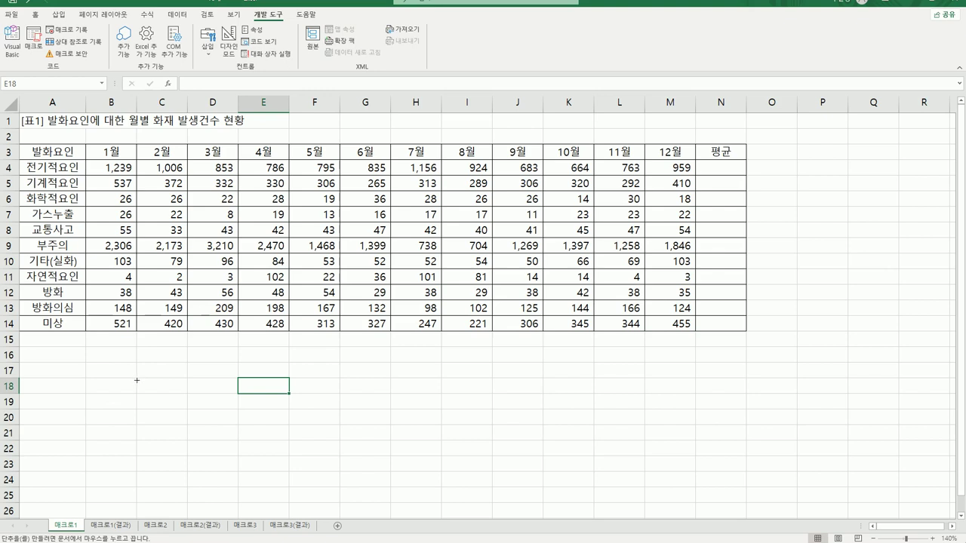
{"action": "left_click_drag", "start_coordinate": [137, 378], "coordinate": [229, 410]}
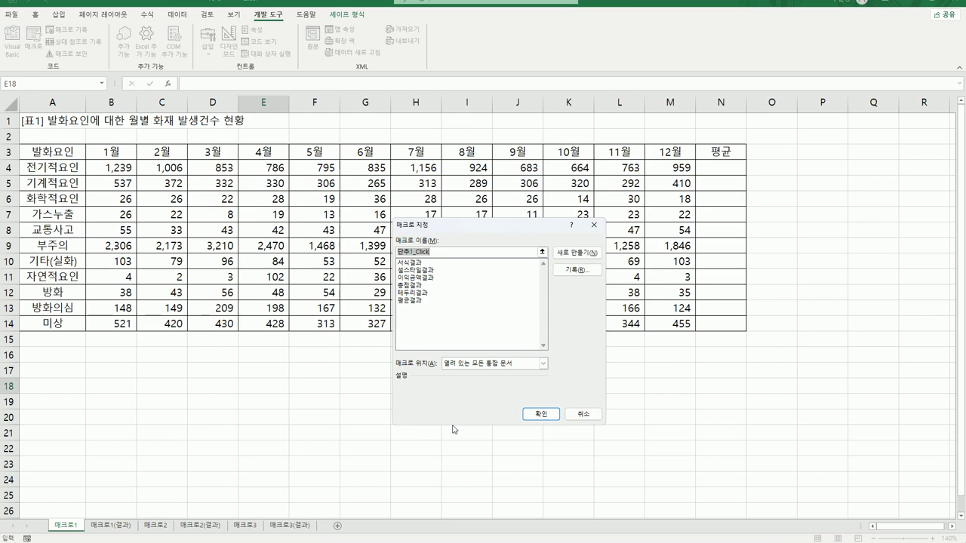
- Start recording a new macro named 평균 for the button, stored in the current workbook
{"action": "type", "text": "평균"}
{"action": "left_click", "coordinate": [568, 270]}
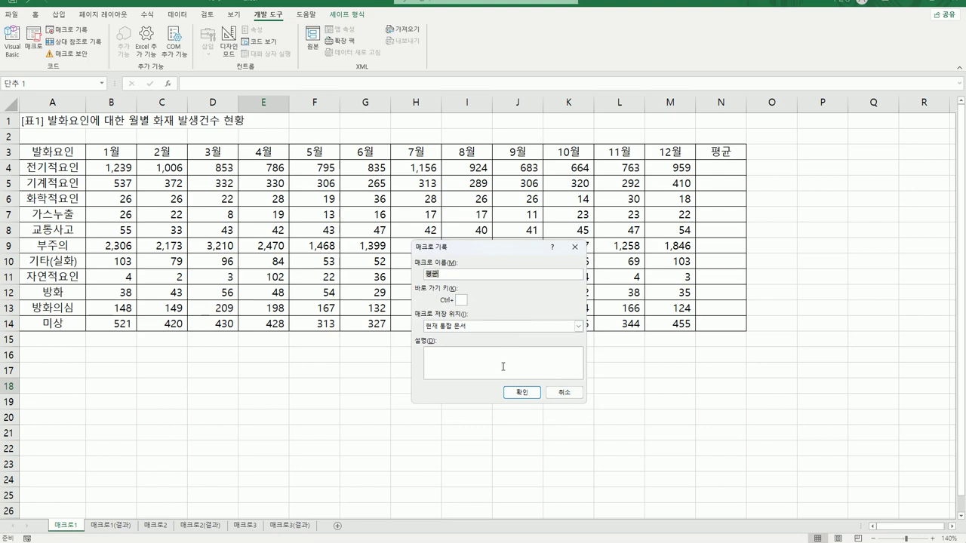
{"action": "left_click", "coordinate": [520, 394]}
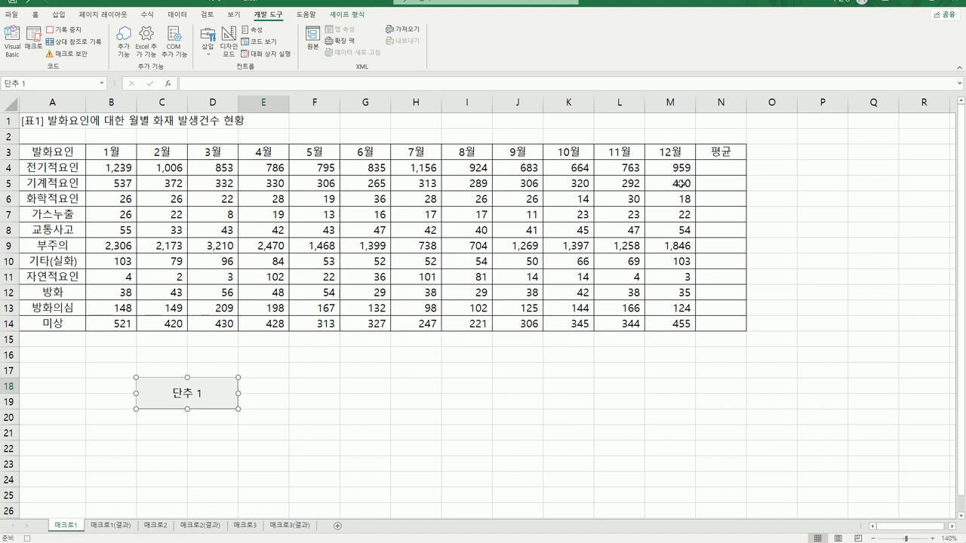
- Enter the formula =AVERAGE(B4:M4) in cell N4 to average the 전기적요인 row
{"action": "left_click", "coordinate": [722, 174]}
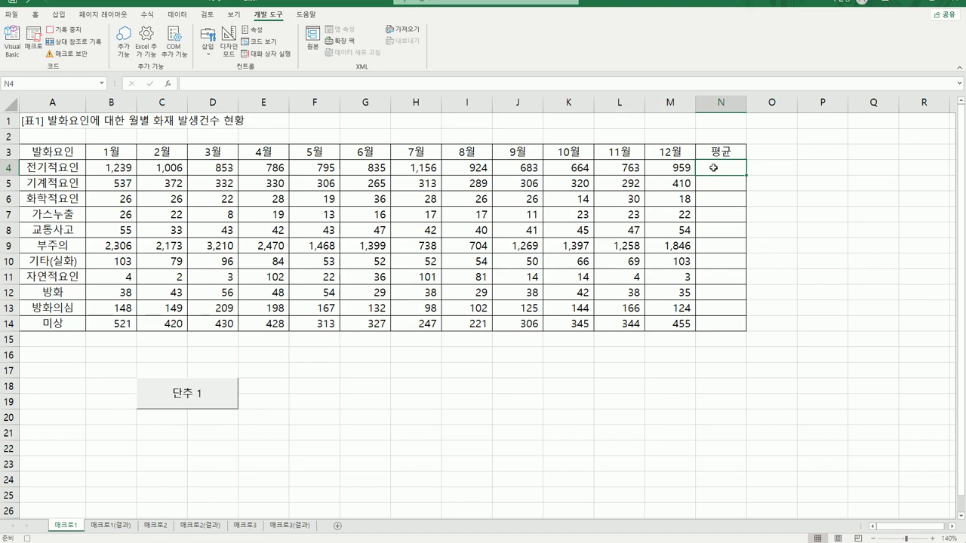
{"action": "type", "text": "=ㅁ"}
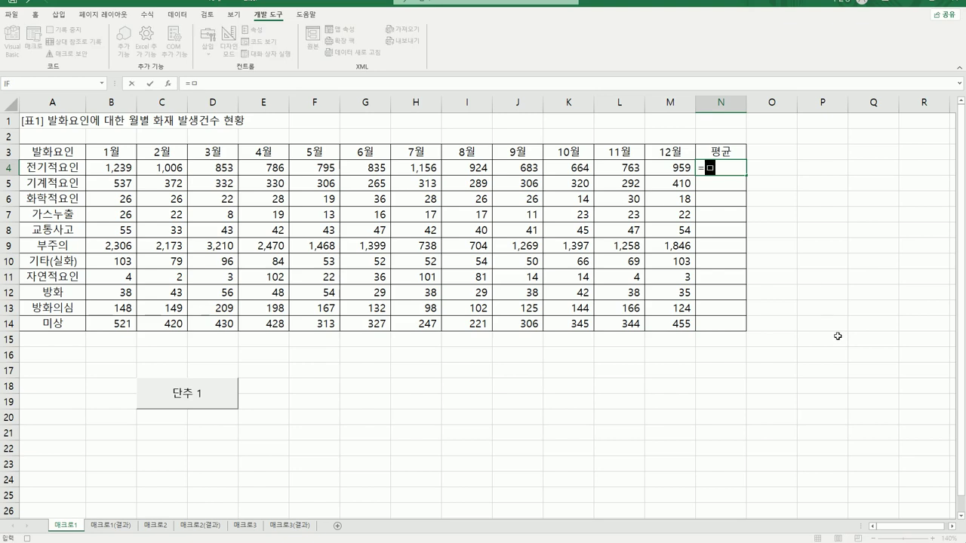
{"action": "key", "text": "BackSpace"}
{"action": "key", "text": "Hangul"}
{"action": "type", "text": "a"}
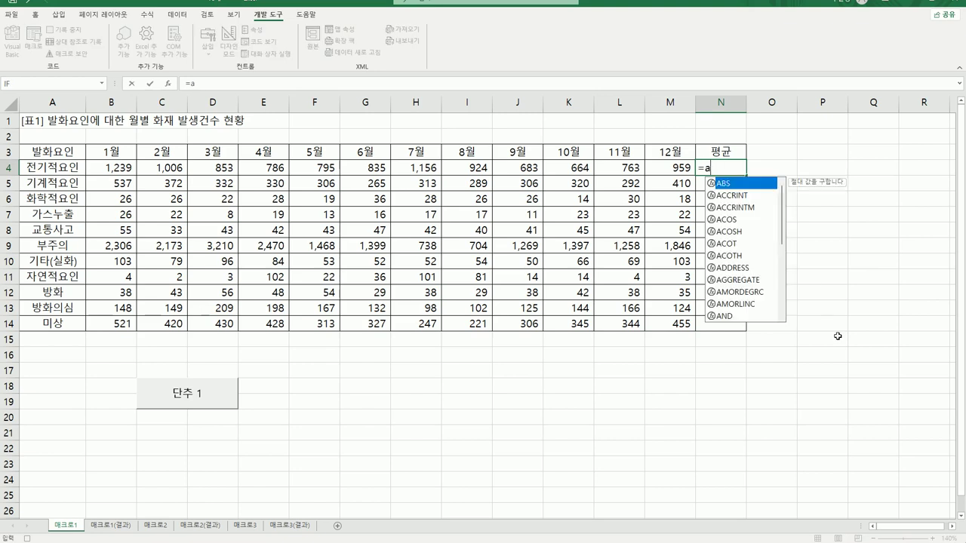
{"action": "type", "text": "v"}
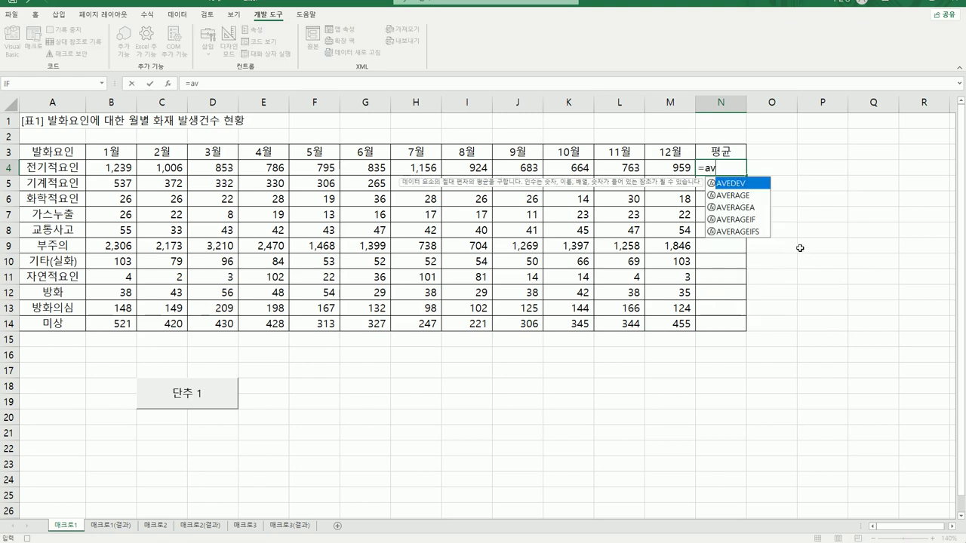
{"action": "left_click", "coordinate": [751, 197]}
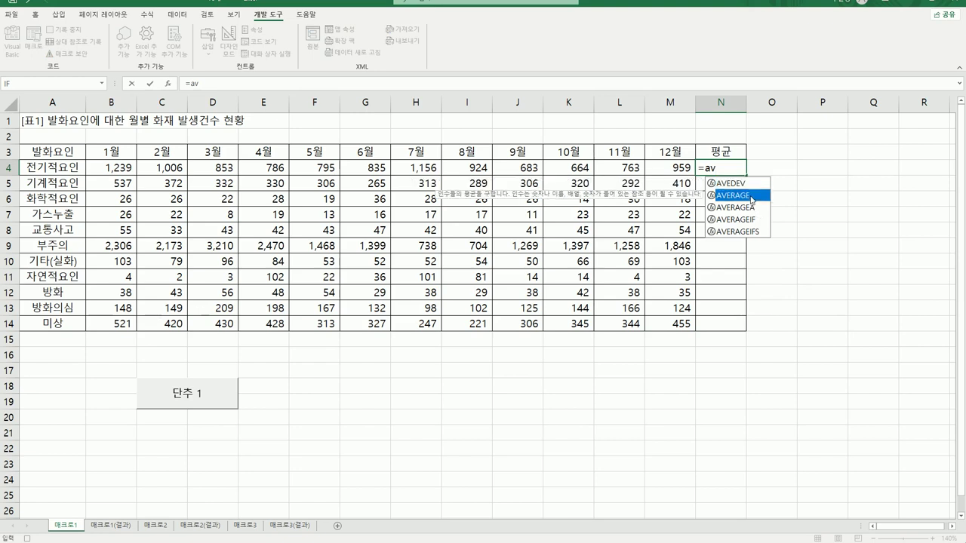
{"action": "double_click", "coordinate": [752, 197]}
{"action": "left_click", "coordinate": [123, 168]}
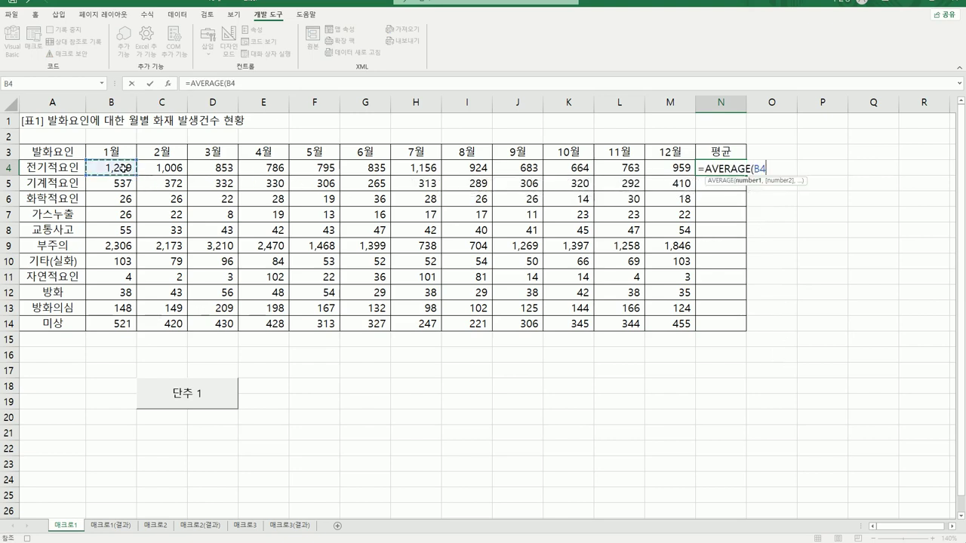
{"action": "left_click_drag", "start_coordinate": [123, 169], "coordinate": [677, 169]}
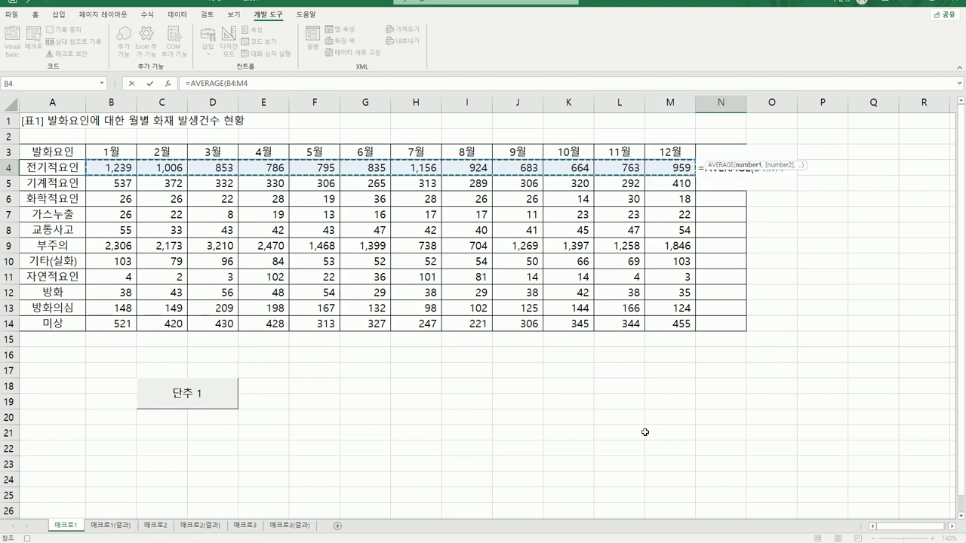
{"action": "type", "text": ")"}
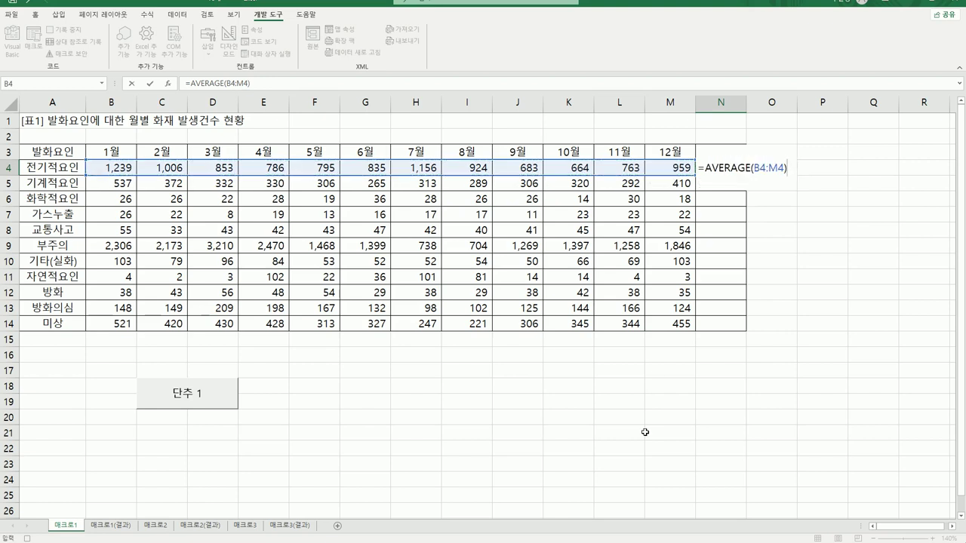
{"action": "key", "text": "ctrl+Return"}
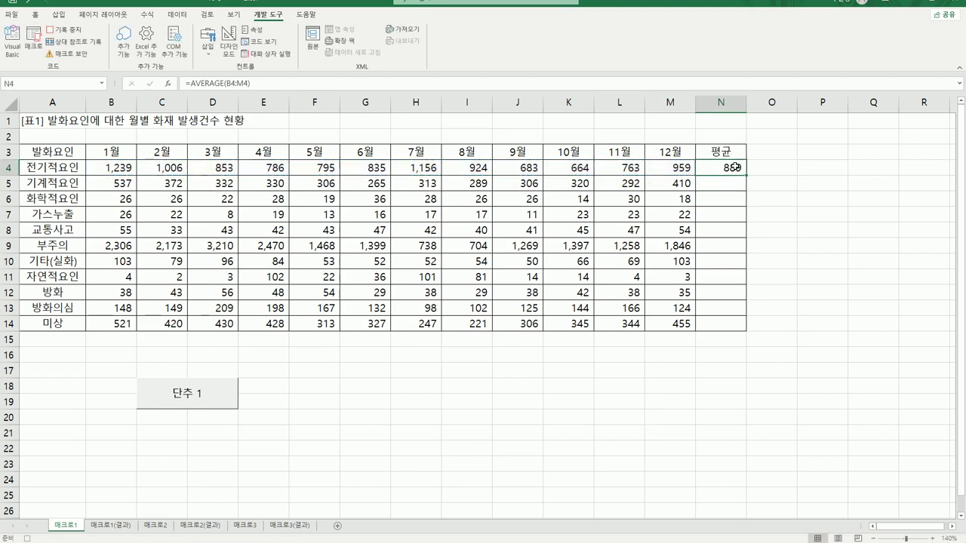
- Fill the average formula from N4 down to N14 and stop recording the macro
{"action": "left_click_drag", "start_coordinate": [748, 175], "coordinate": [751, 332]}
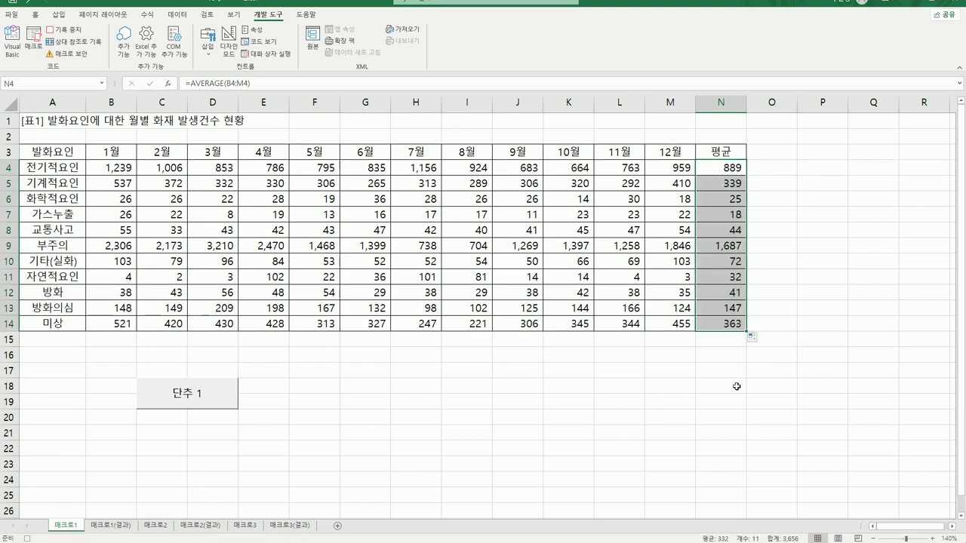
{"action": "left_click", "coordinate": [723, 326]}
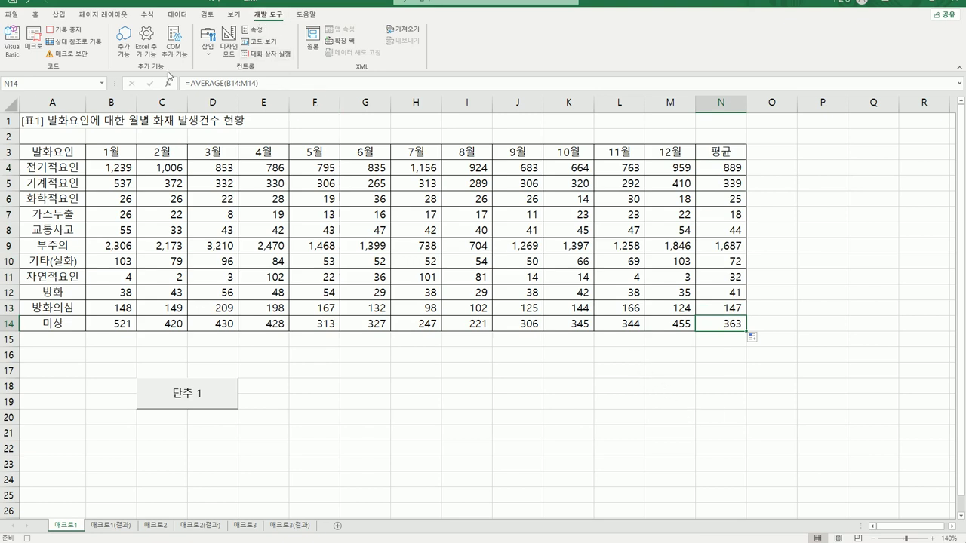
{"action": "left_click", "coordinate": [64, 30]}
{"action": "left_click", "coordinate": [378, 480]}
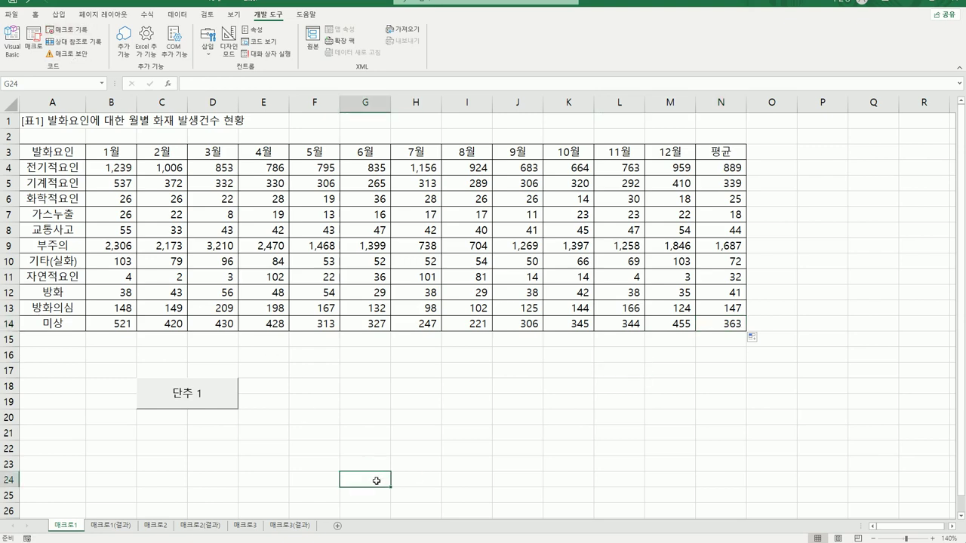
- Change the button's label to 평균
{"action": "right_click", "coordinate": [188, 401]}
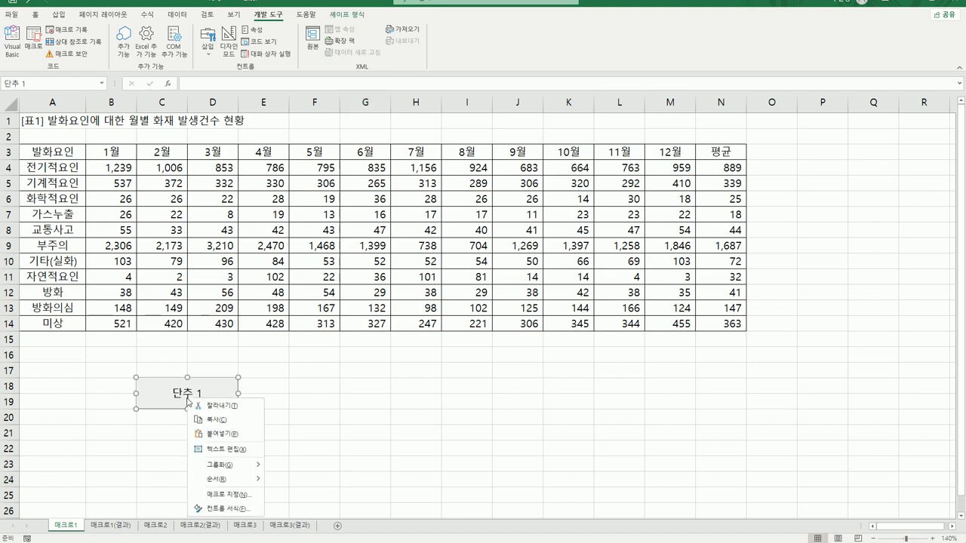
{"action": "left_click", "coordinate": [240, 450]}
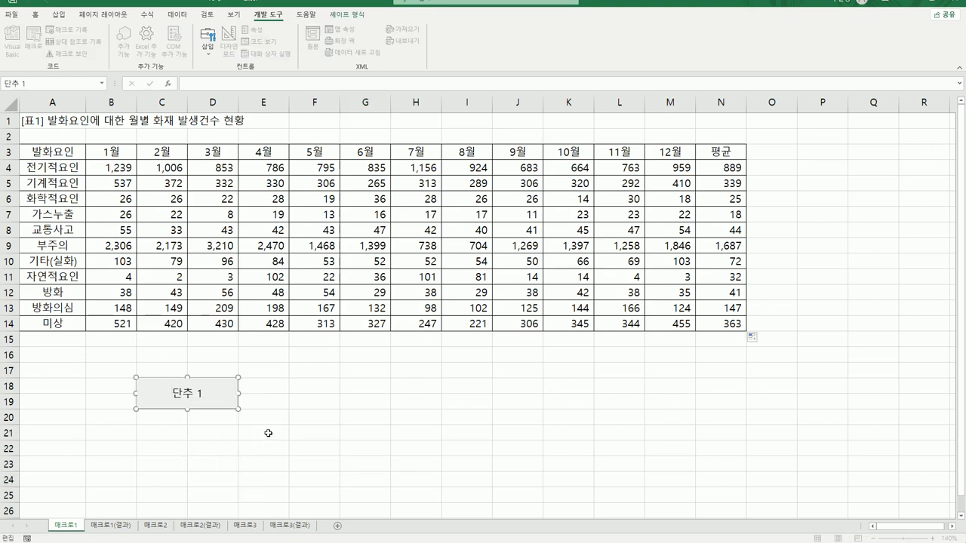
{"action": "key", "text": "ctrl+a"}
{"action": "type", "text": "vud"}
{"action": "key", "text": "BackSpace"}
{"action": "key", "text": "BackSpace"}
{"action": "key", "text": "BackSpace"}
{"action": "type", "text": "평균"}
{"action": "left_click", "coordinate": [270, 432]}
- Clear the averages in N4:N14 and test the macro by running it from the 평균 button
{"action": "left_click", "coordinate": [725, 169]}
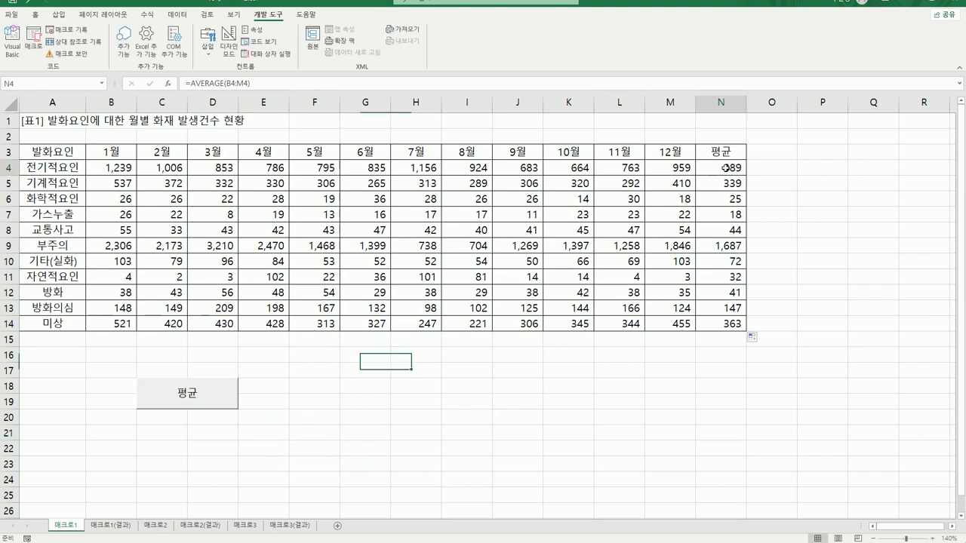
{"action": "left_click_drag", "start_coordinate": [725, 168], "coordinate": [728, 326]}
{"action": "key", "text": "Delete"}
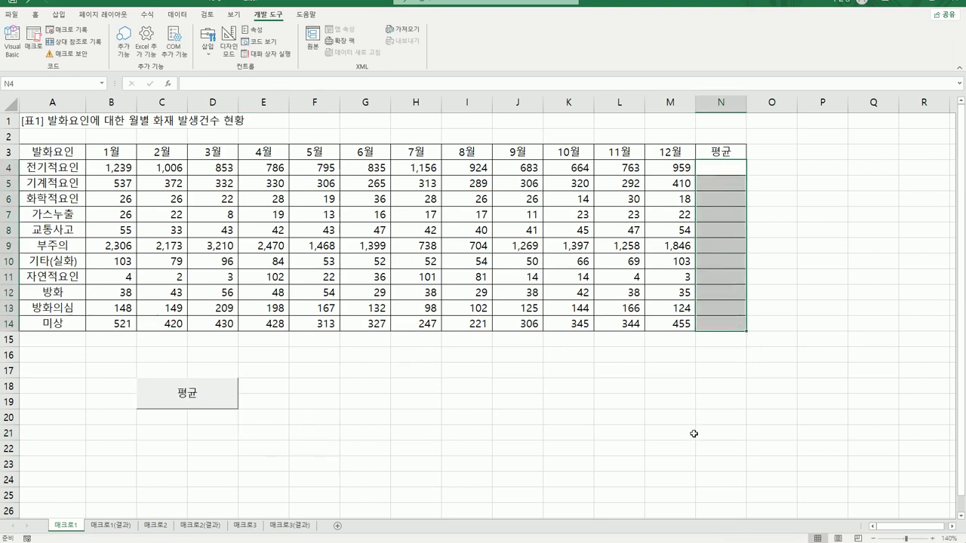
{"action": "left_click", "coordinate": [694, 434]}
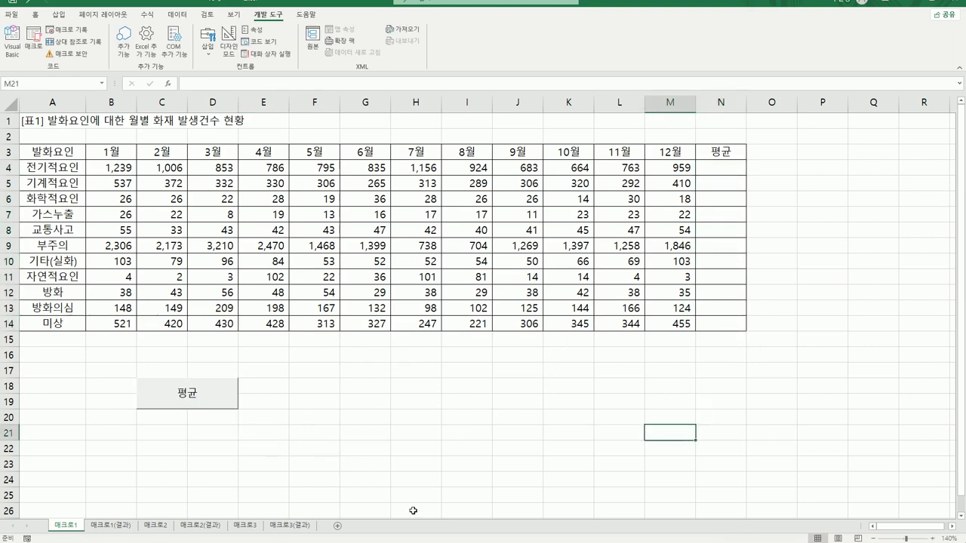
{"action": "left_click", "coordinate": [189, 406]}
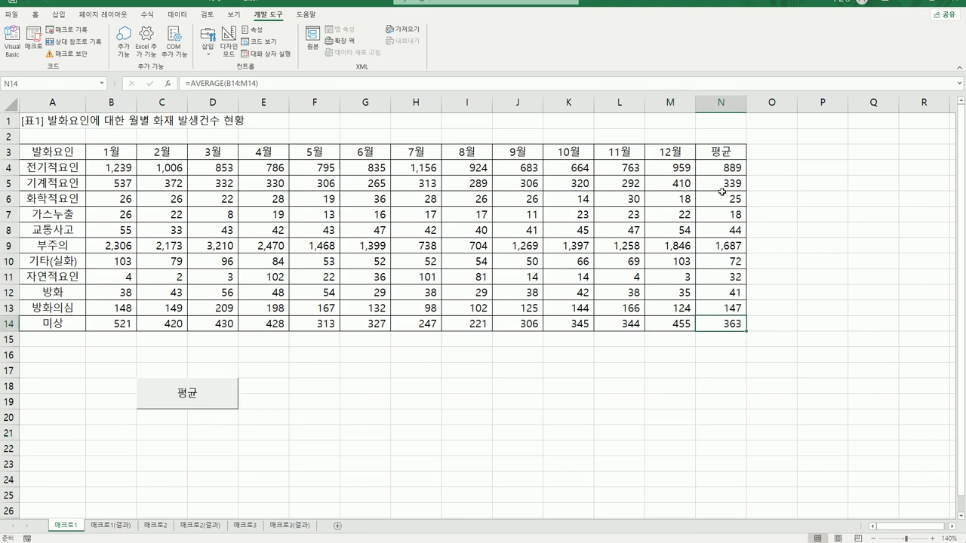
{"action": "left_click", "coordinate": [699, 430]}
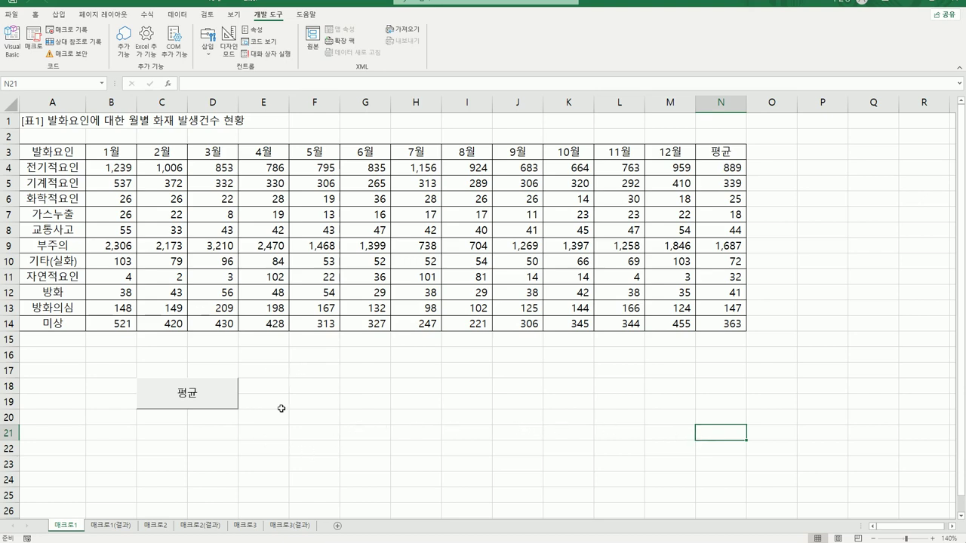
- Insert a rectangle shape covering F18:G19, about 1.17 cm high and 3.82 cm wide, with the text 서식
{"action": "left_click", "coordinate": [59, 14]}
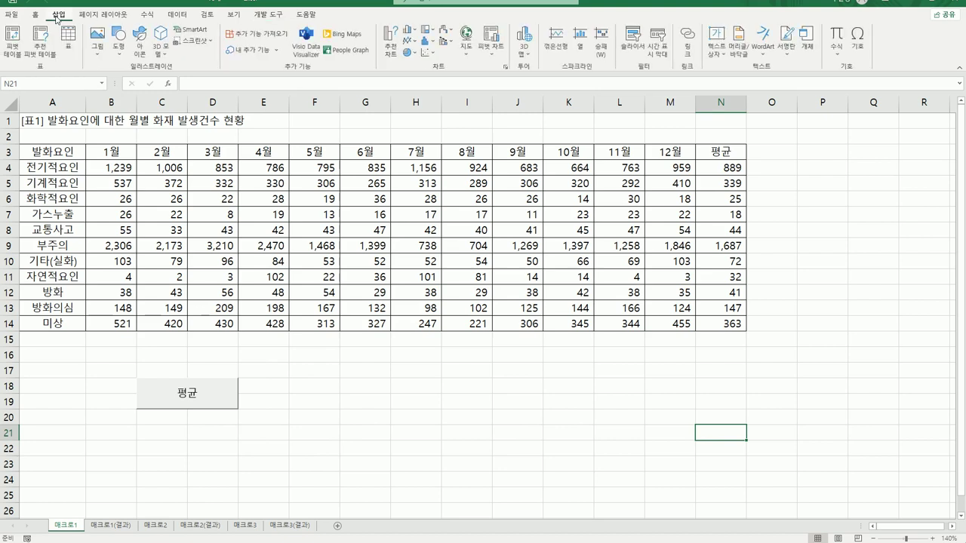
{"action": "left_click", "coordinate": [118, 39]}
{"action": "left_click", "coordinate": [114, 151]}
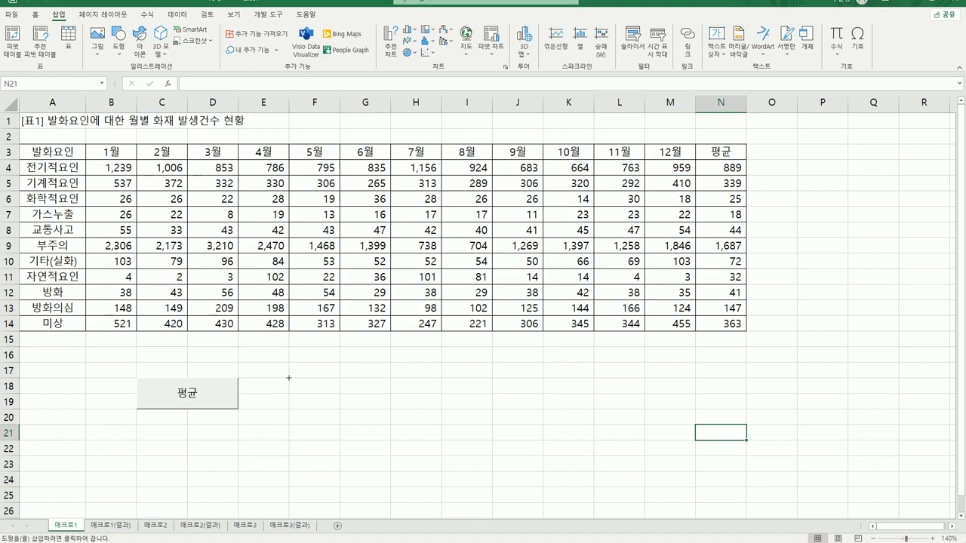
{"action": "left_click_drag", "start_coordinate": [289, 377], "coordinate": [370, 412]}
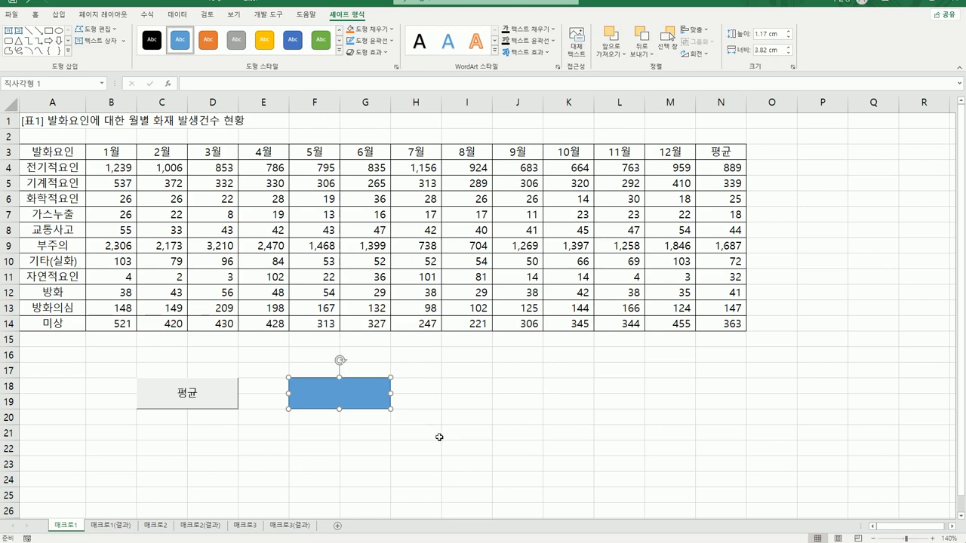
{"action": "type", "text": "서식"}
- Assign a new macro named 서식 to the 서식 rectangle and start recording it in the current workbook
{"action": "right_click", "coordinate": [366, 389]}
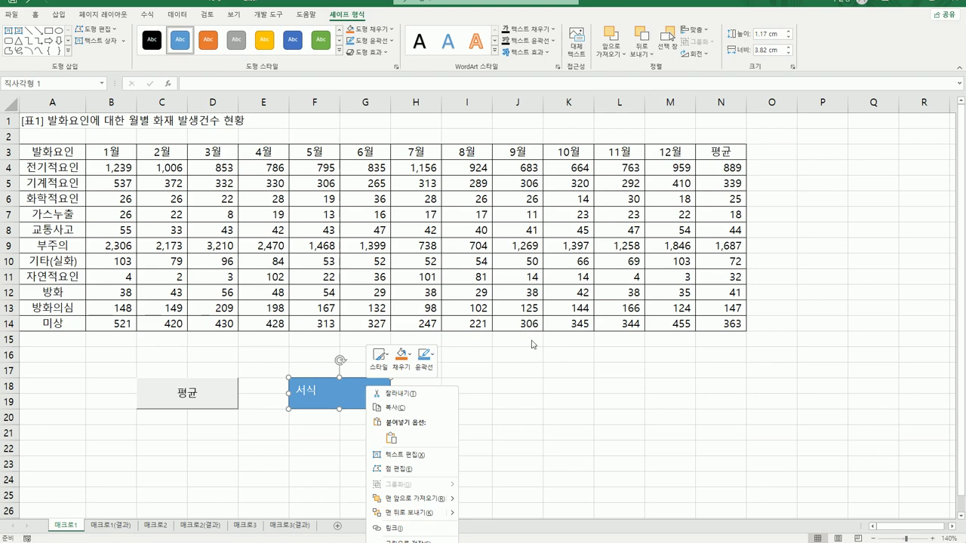
{"action": "left_click", "coordinate": [535, 364]}
{"action": "scroll", "coordinate": [532, 367], "scroll_direction": "down", "scroll_amount": 5}
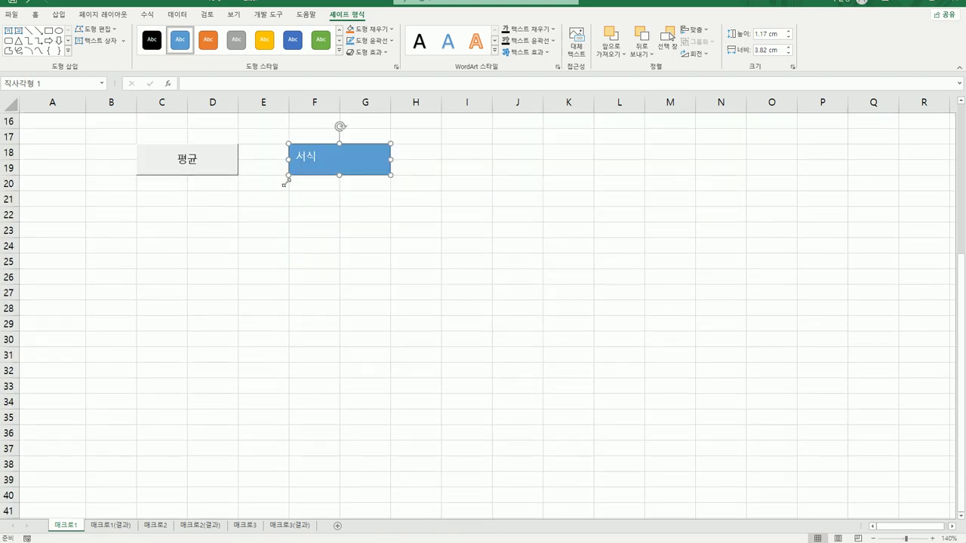
{"action": "right_click", "coordinate": [360, 162]}
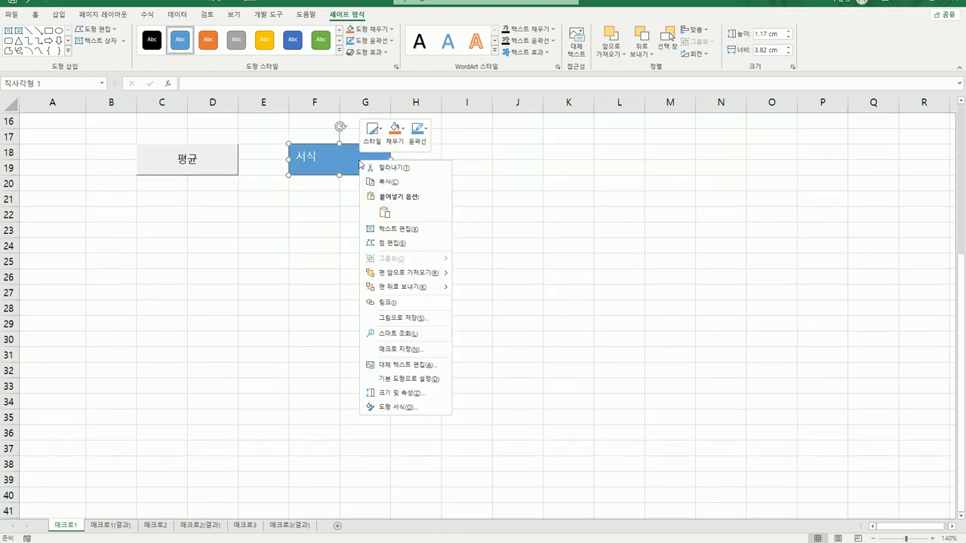
{"action": "left_click", "coordinate": [414, 350]}
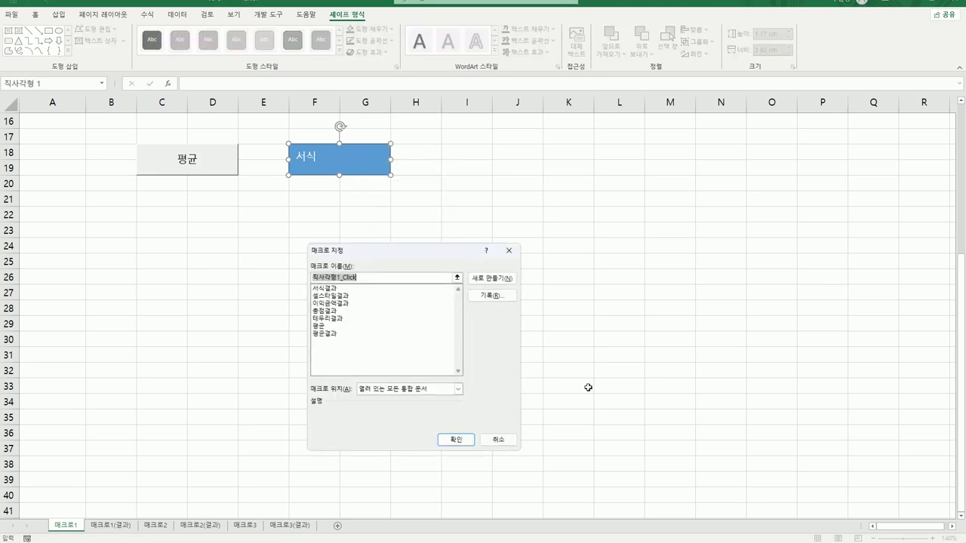
{"action": "type", "text": "서식"}
{"action": "left_click", "coordinate": [492, 295]}
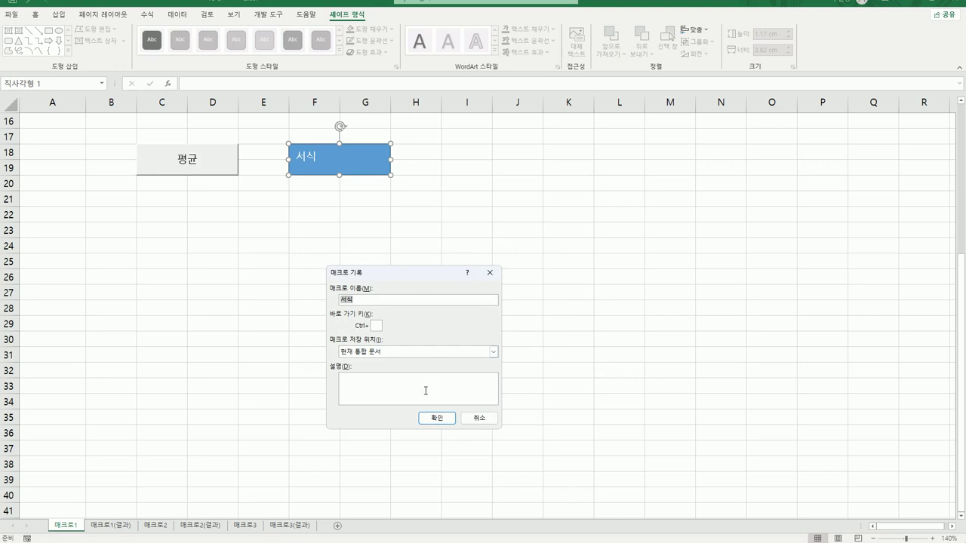
{"action": "left_click", "coordinate": [437, 418]}
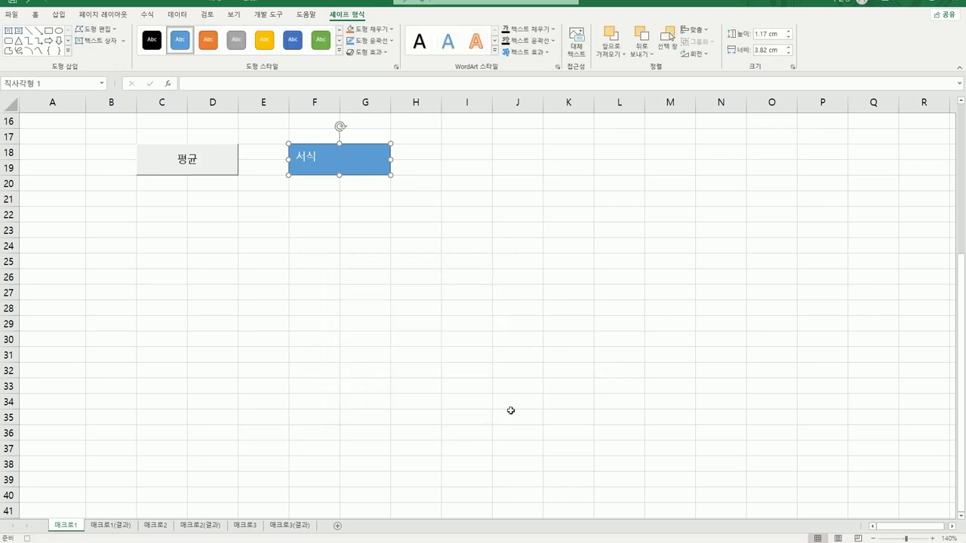
- Fill the 1월 and 3월 columns, B3:B14 and D3:D14, with the standard blue colour
{"action": "scroll", "coordinate": [509, 413], "scroll_direction": "up", "scroll_amount": 2}
{"action": "scroll", "coordinate": [509, 413], "scroll_direction": "up", "scroll_amount": 3}
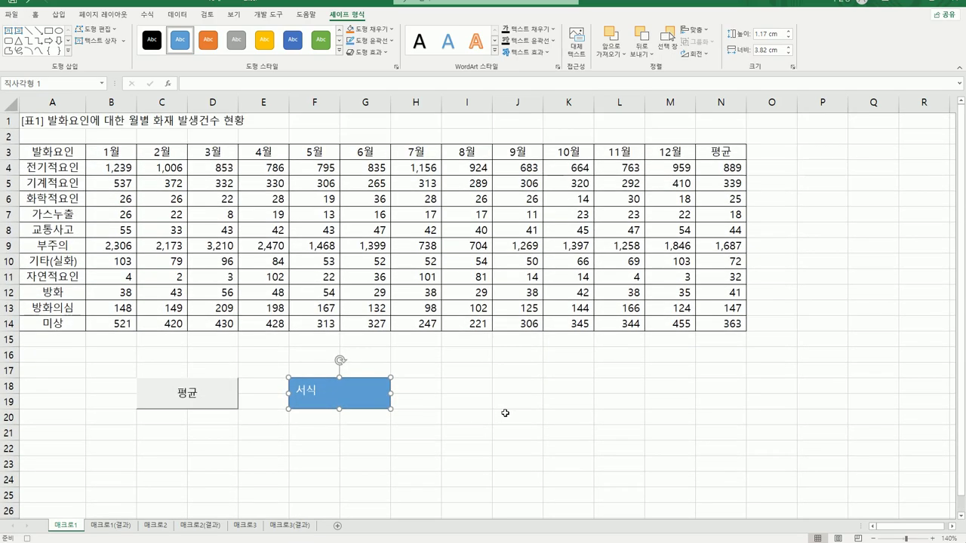
{"action": "left_click", "coordinate": [110, 153]}
{"action": "left_click_drag", "start_coordinate": [110, 153], "coordinate": [113, 326]}
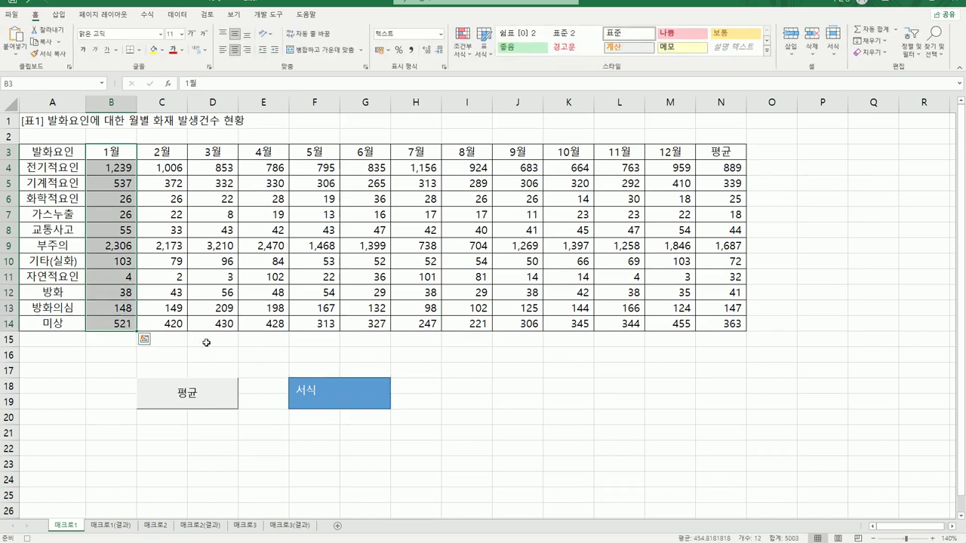
{"action": "left_click_drag", "start_coordinate": [218, 151], "coordinate": [216, 323], "text": "ctrl"}
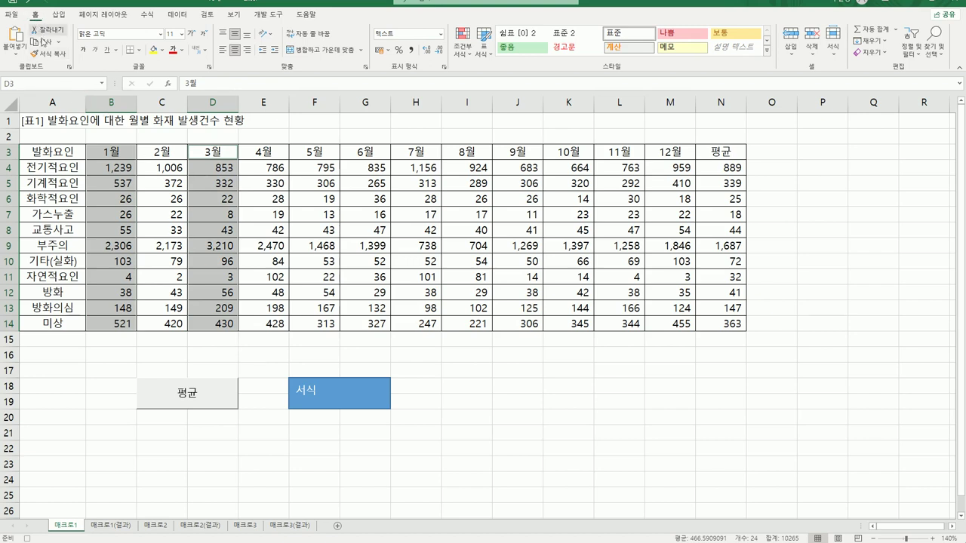
{"action": "left_click", "coordinate": [163, 51]}
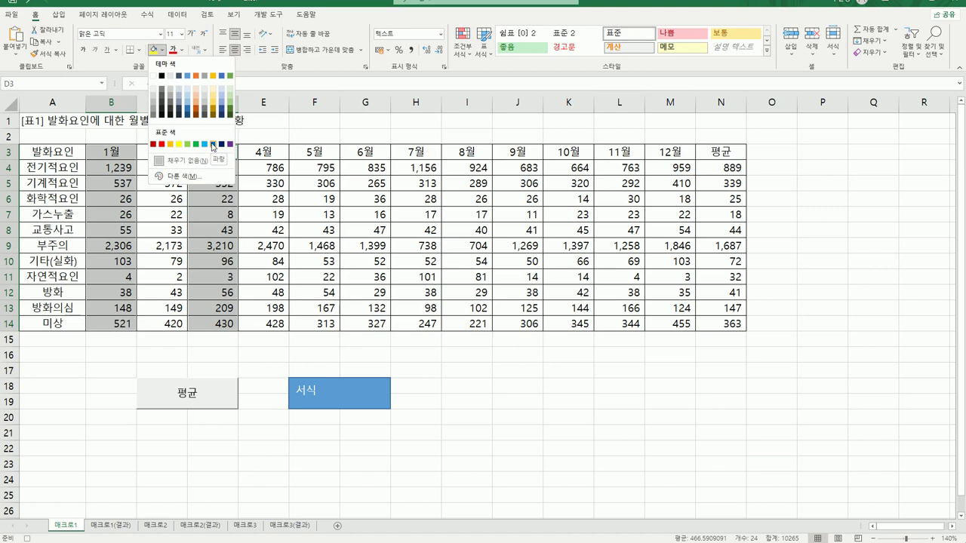
{"action": "left_click", "coordinate": [213, 144]}
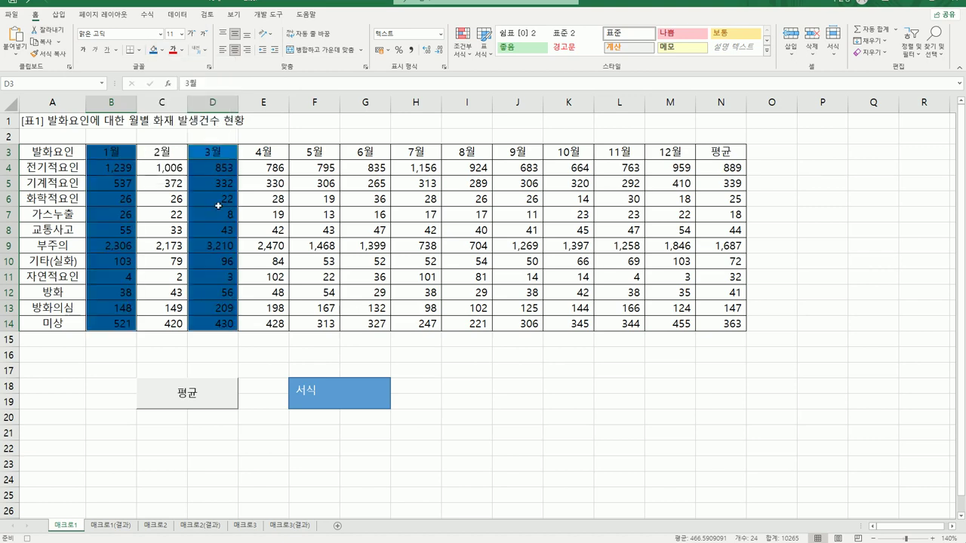
{"action": "left_click", "coordinate": [222, 325]}
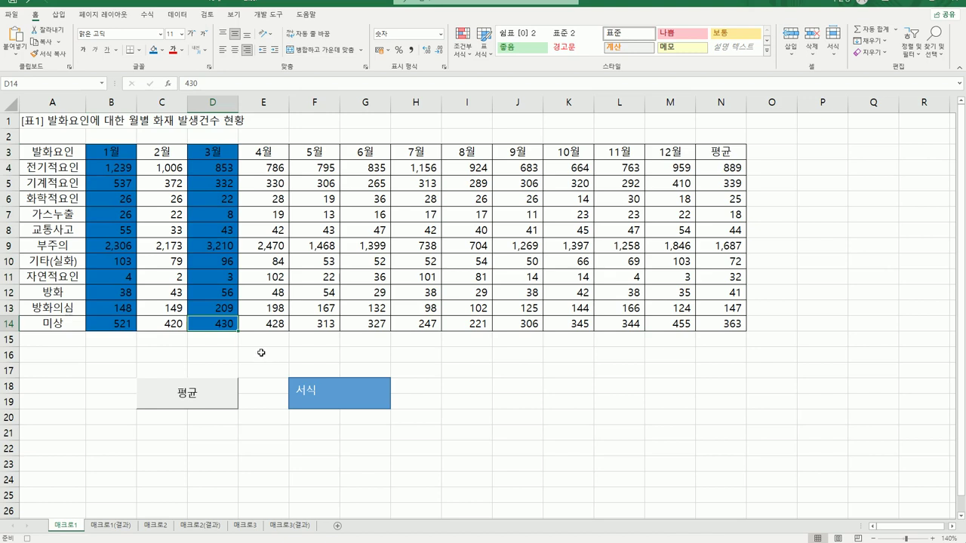
- Stop recording the 서식 macro and deselect the table
{"action": "left_click", "coordinate": [262, 20]}
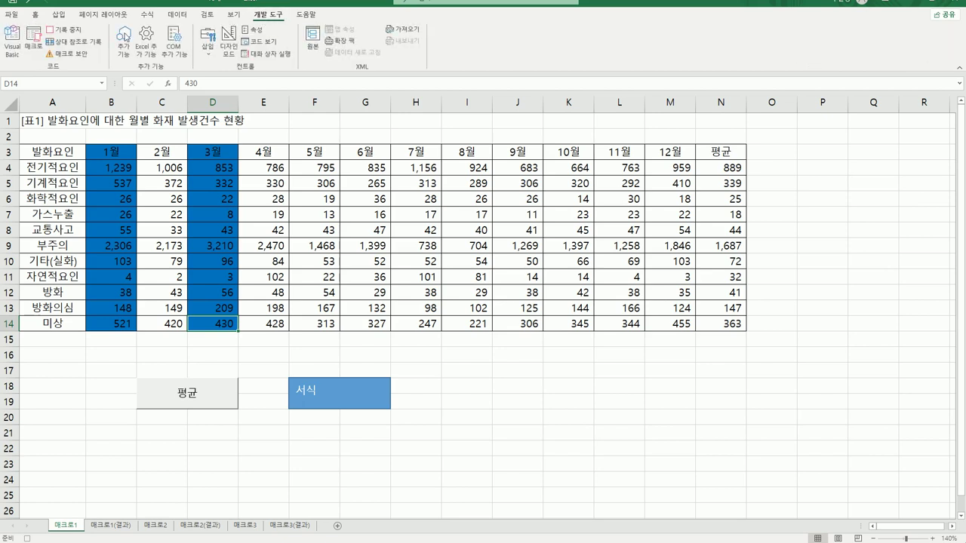
{"action": "left_click", "coordinate": [78, 34]}
{"action": "left_click", "coordinate": [467, 434]}
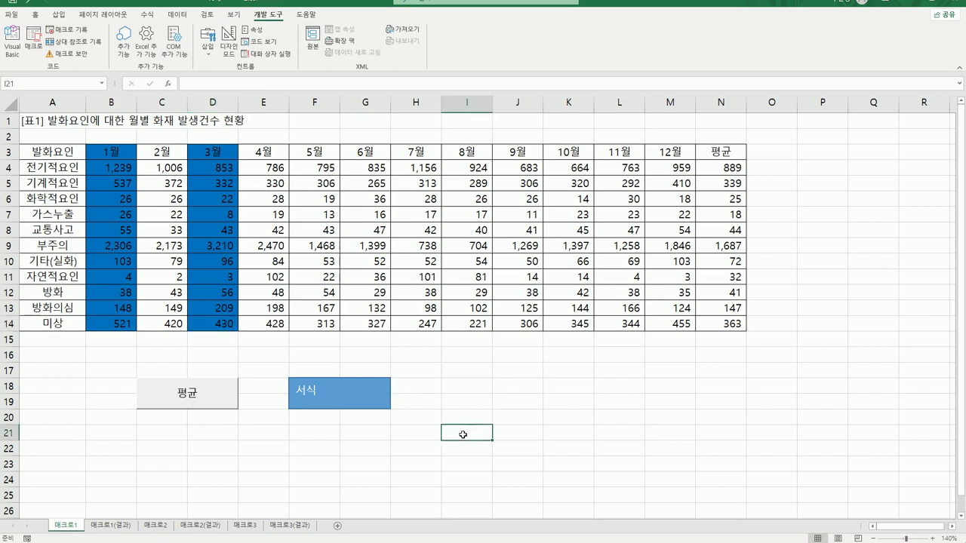
- Remove the fill from B3:B14 and D3:D14 and test the macro by running it from the 서식 rectangle
{"action": "left_click_drag", "start_coordinate": [116, 153], "coordinate": [115, 320]}
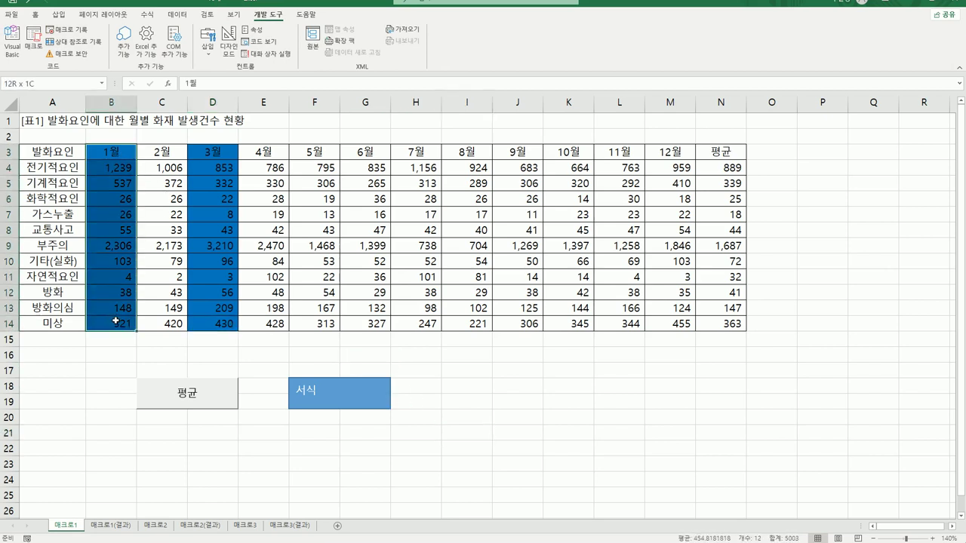
{"action": "left_click_drag", "start_coordinate": [205, 154], "coordinate": [208, 327], "text": "ctrl"}
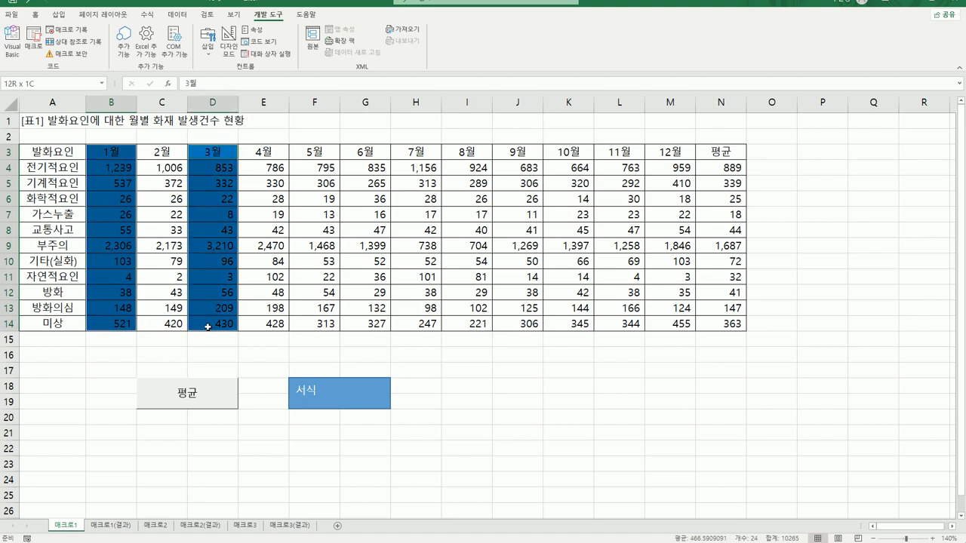
{"action": "left_click", "coordinate": [34, 15]}
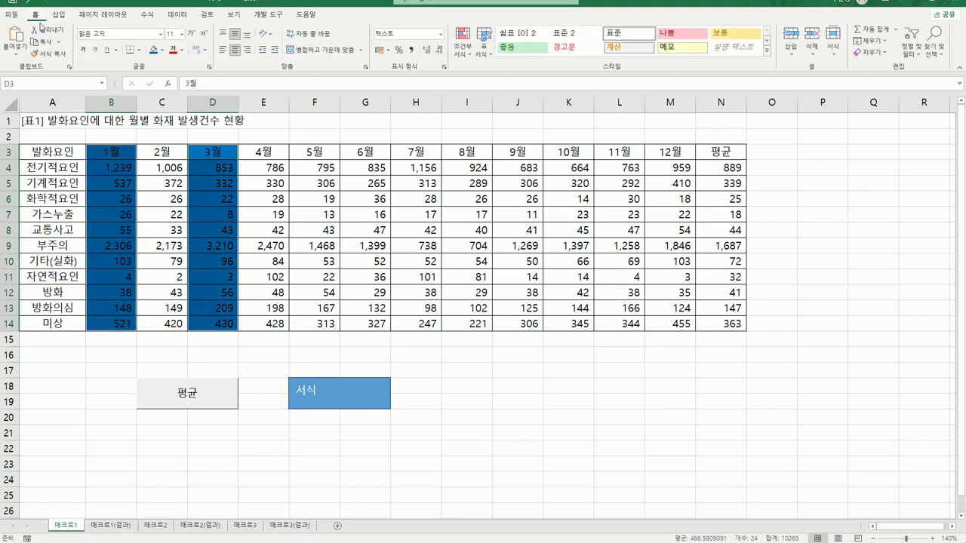
{"action": "left_click", "coordinate": [162, 50]}
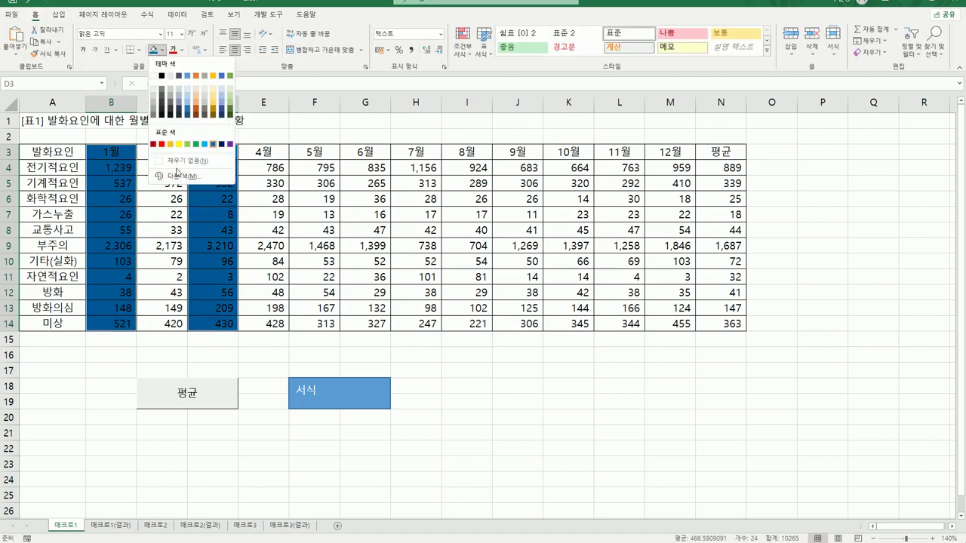
{"action": "left_click", "coordinate": [177, 161]}
{"action": "left_click", "coordinate": [564, 468]}
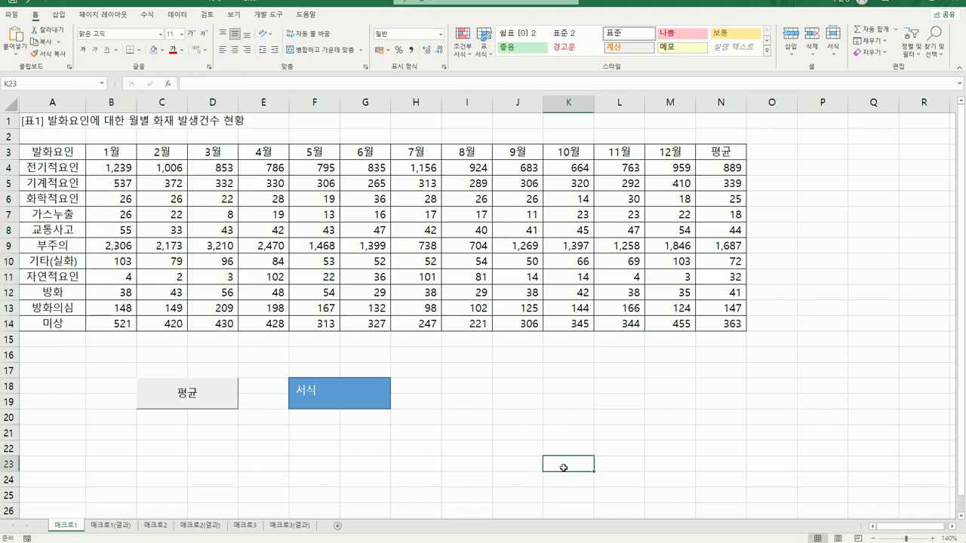
{"action": "left_click", "coordinate": [348, 406]}
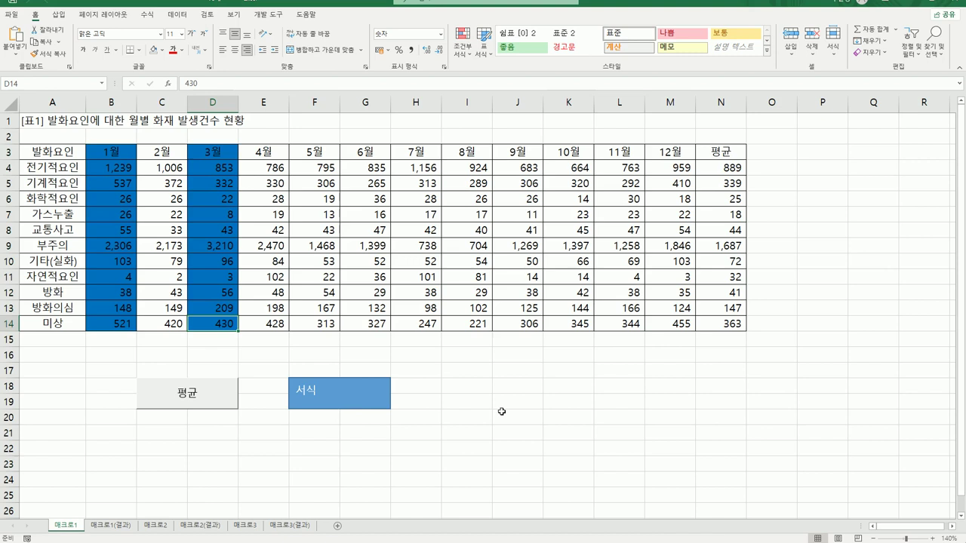
{"action": "left_click", "coordinate": [502, 411]}
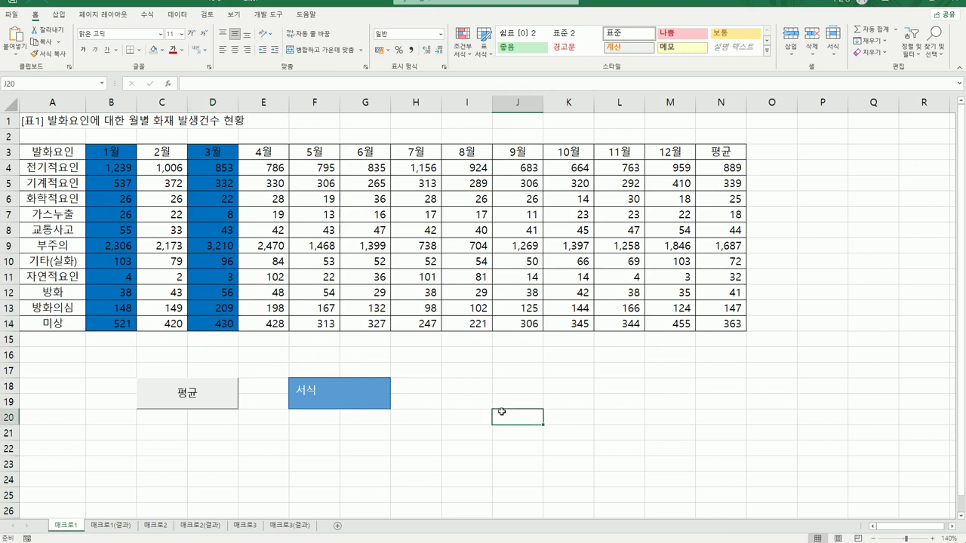
- Compare the 매크로1 sheet with the 매크로1(결과) sheet and switch to the 매크로2 sheet
{"action": "left_click", "coordinate": [116, 531]}
{"action": "left_click", "coordinate": [66, 528]}
{"action": "key", "text": "ctrl+Page_Down"}
{"action": "left_click", "coordinate": [77, 528]}
{"action": "left_click", "coordinate": [169, 532]}
{"action": "key", "text": "alt+F11"}
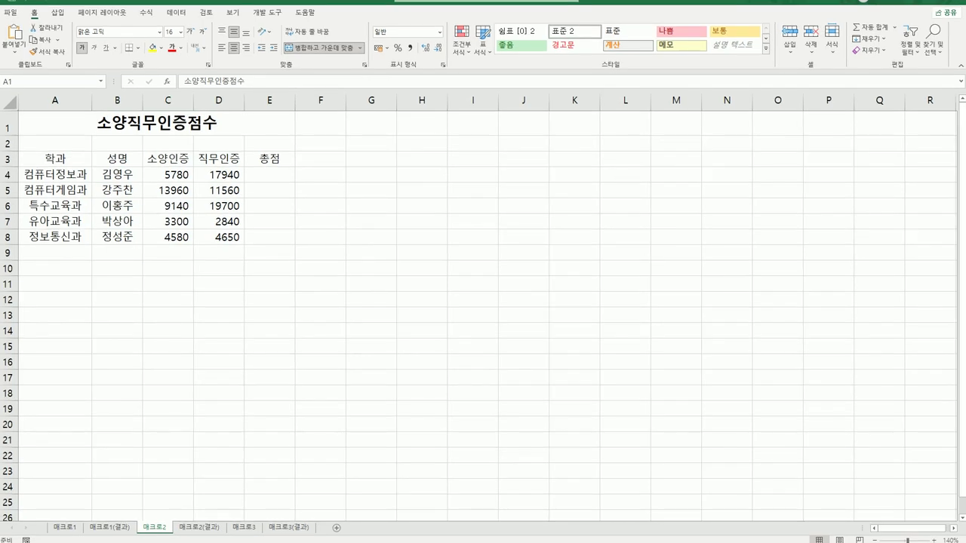
- Insert a form control button covering cells A10:B11 on the 매크로2 sheet
{"action": "left_click", "coordinate": [134, 136]}
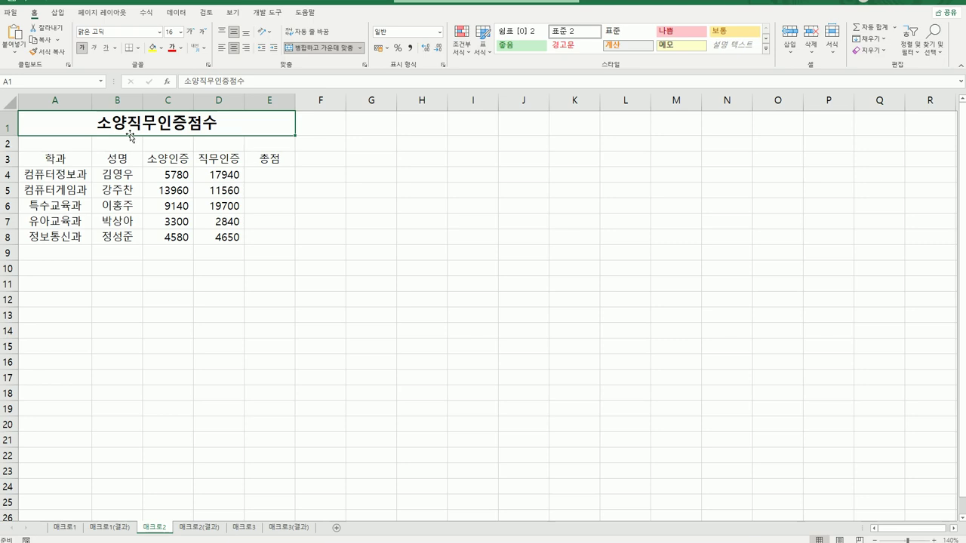
{"action": "left_click", "coordinate": [260, 13]}
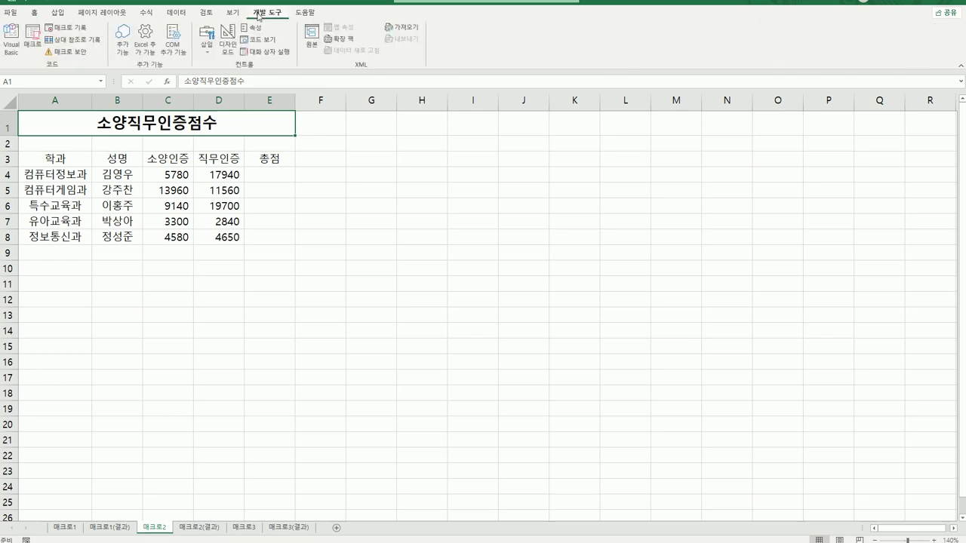
{"action": "left_click", "coordinate": [205, 56]}
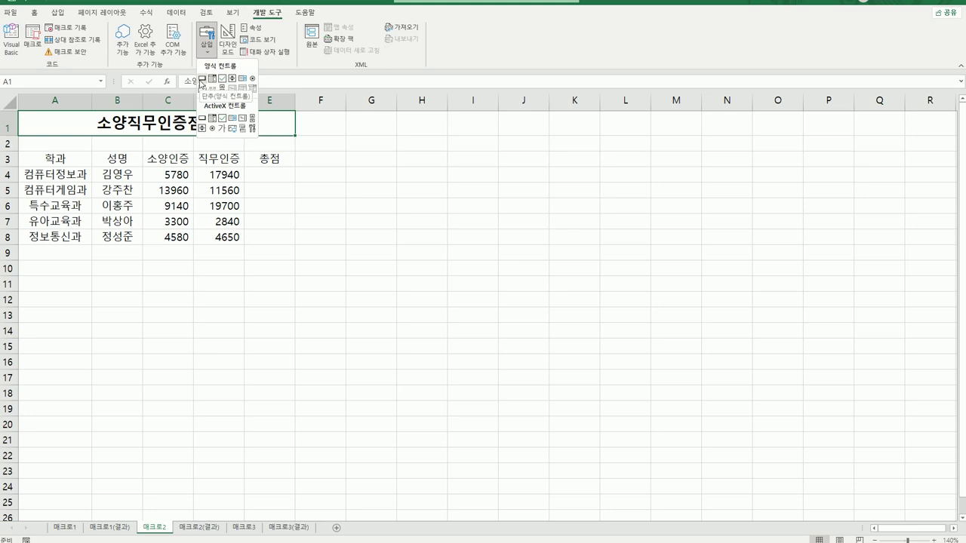
{"action": "left_click", "coordinate": [201, 78]}
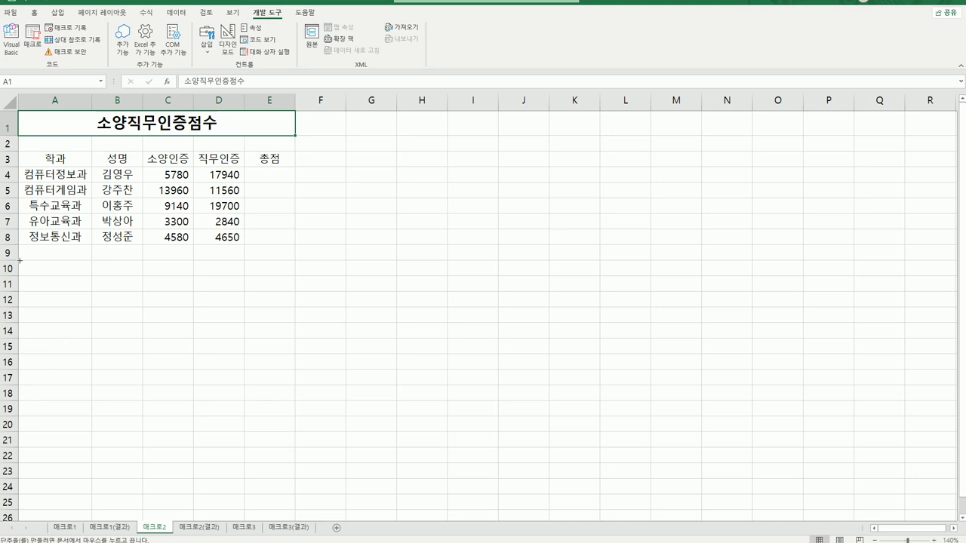
{"action": "left_click_drag", "start_coordinate": [20, 261], "coordinate": [128, 291]}
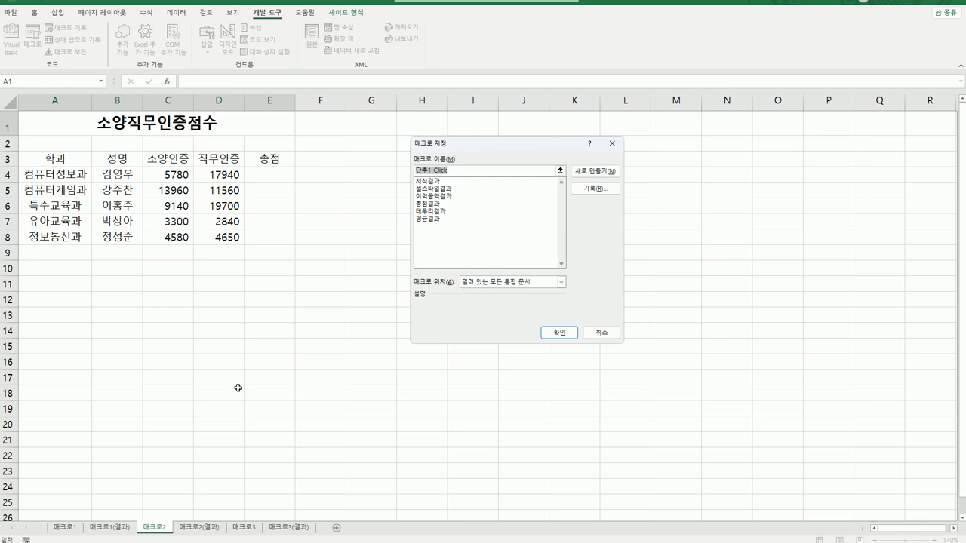
- Name the button's macro 총점 and start recording it in the current workbook
{"action": "type", "text": "ㅊ"}
{"action": "type", "text": "점"}
{"action": "left_click", "coordinate": [594, 189]}
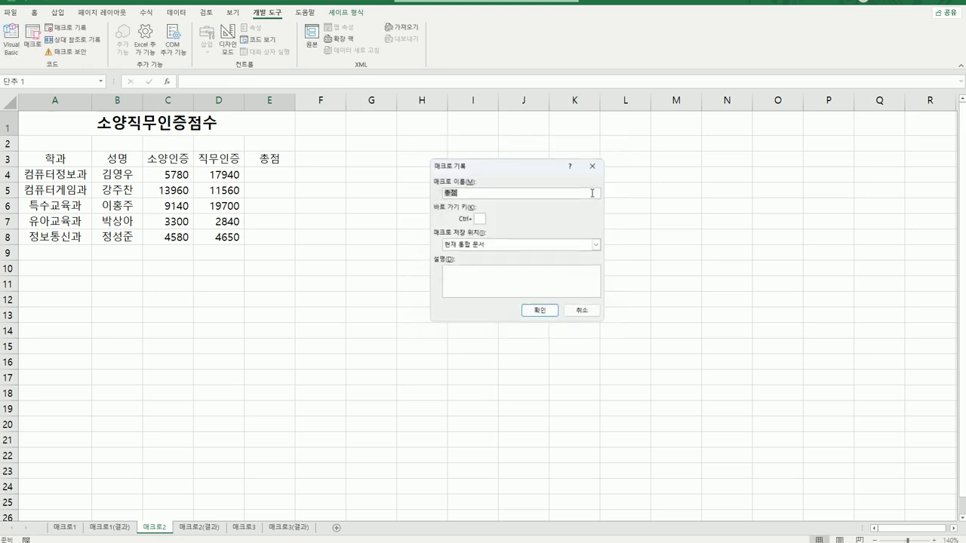
{"action": "left_click_drag", "start_coordinate": [526, 166], "coordinate": [430, 214]}
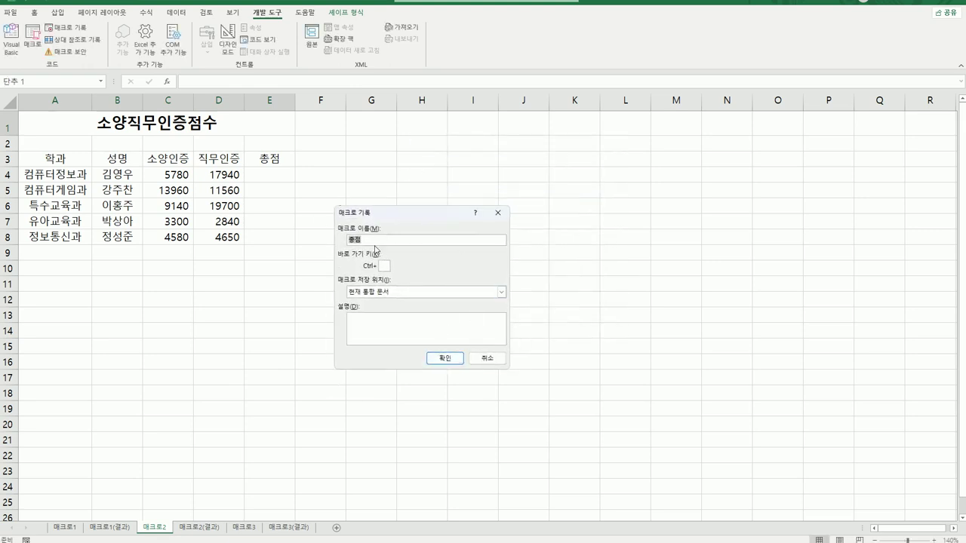
{"action": "left_click", "coordinate": [433, 358]}
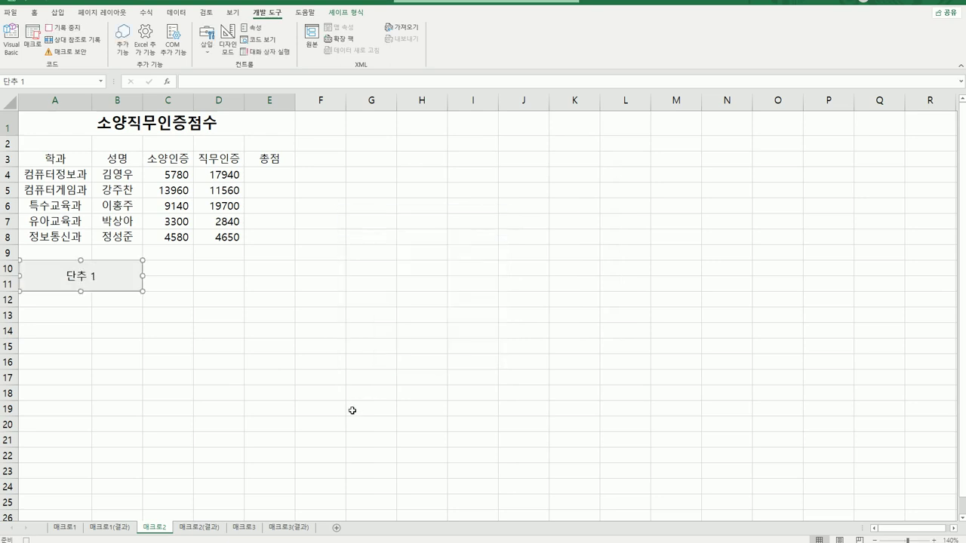
- Enter the formula =C4+D4 in cell E4 to add the 소양인증 and 직무인증 scores
{"action": "left_click", "coordinate": [258, 175]}
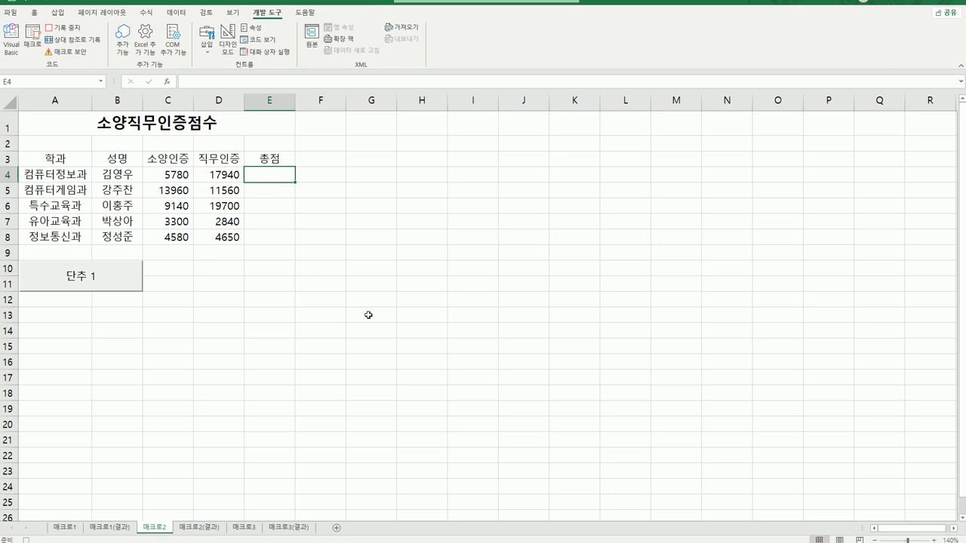
{"action": "type", "text": "="}
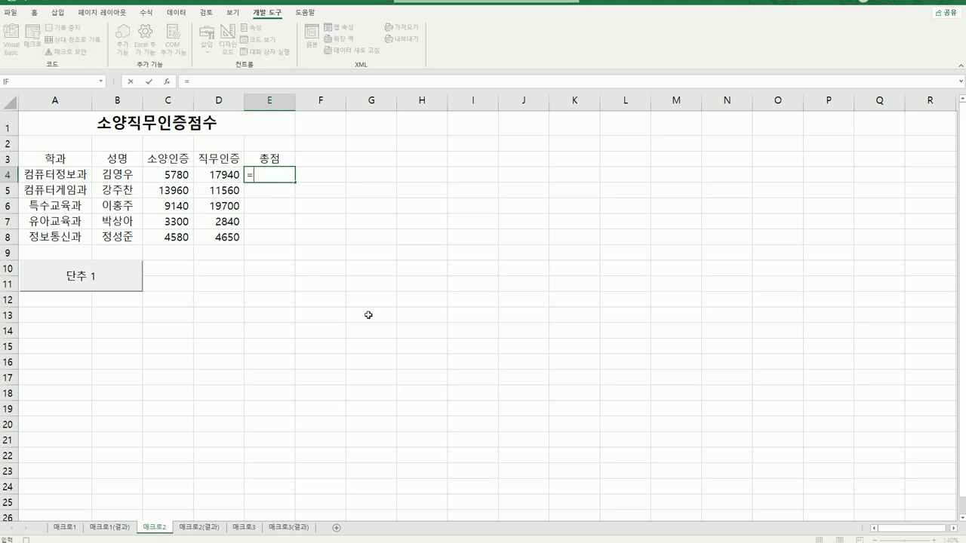
{"action": "left_click", "coordinate": [168, 174]}
{"action": "type", "text": "+"}
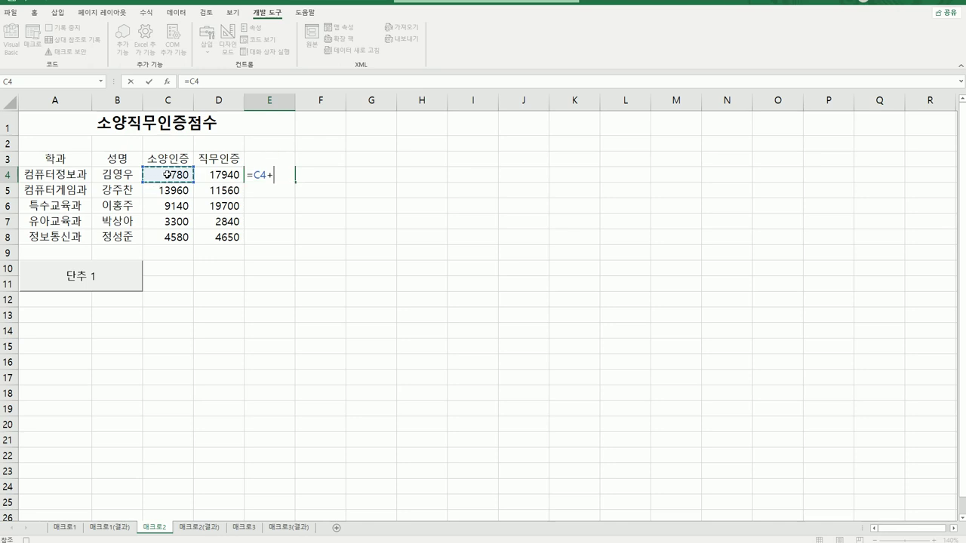
{"action": "left_click", "coordinate": [217, 174]}
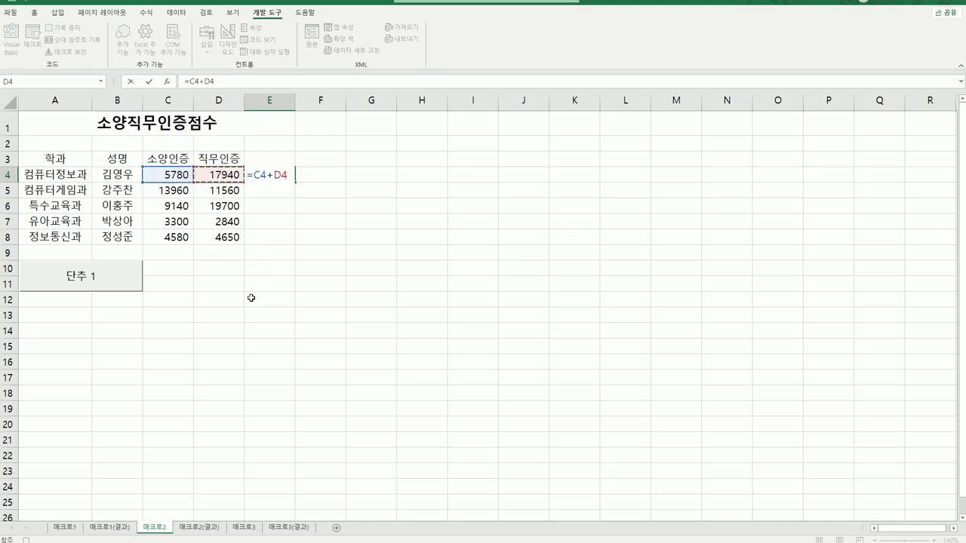
{"action": "key", "text": "Return"}
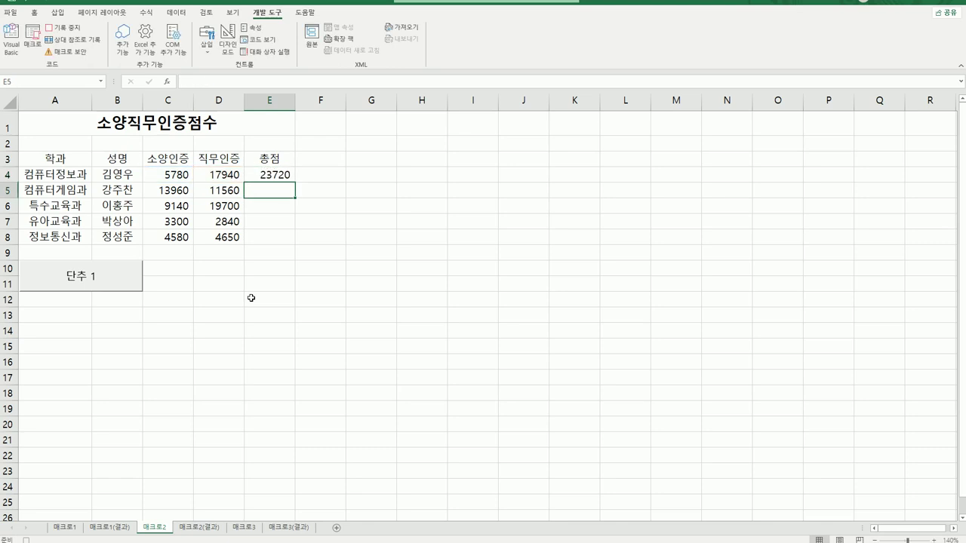
- Fill the total formula from E4 down to E8 and stop recording the 총점 macro
{"action": "left_click", "coordinate": [287, 169]}
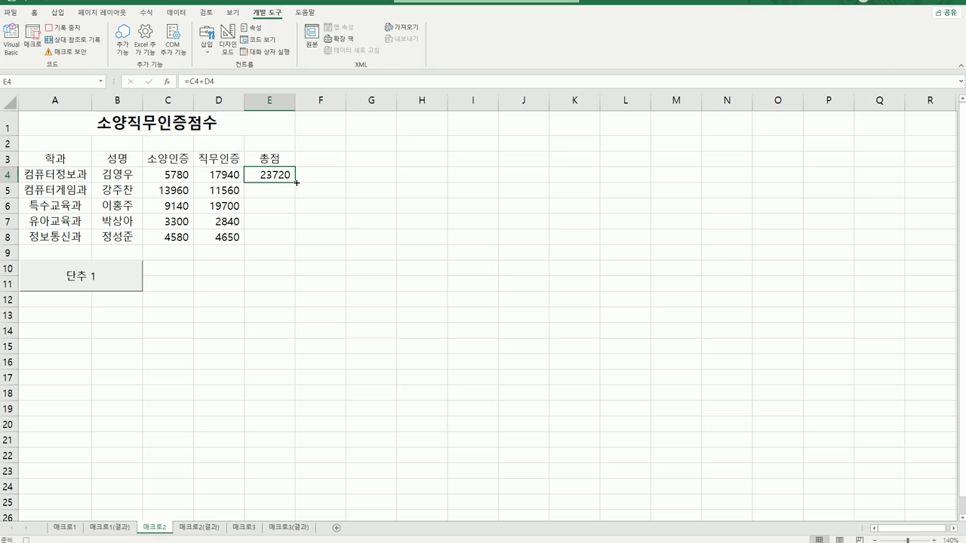
{"action": "left_click_drag", "start_coordinate": [295, 182], "coordinate": [295, 247]}
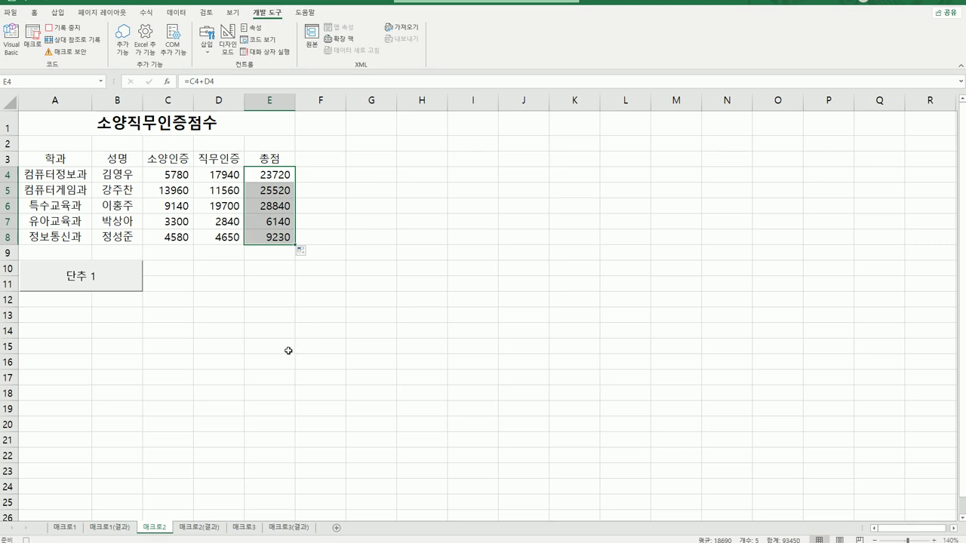
{"action": "left_click", "coordinate": [280, 234]}
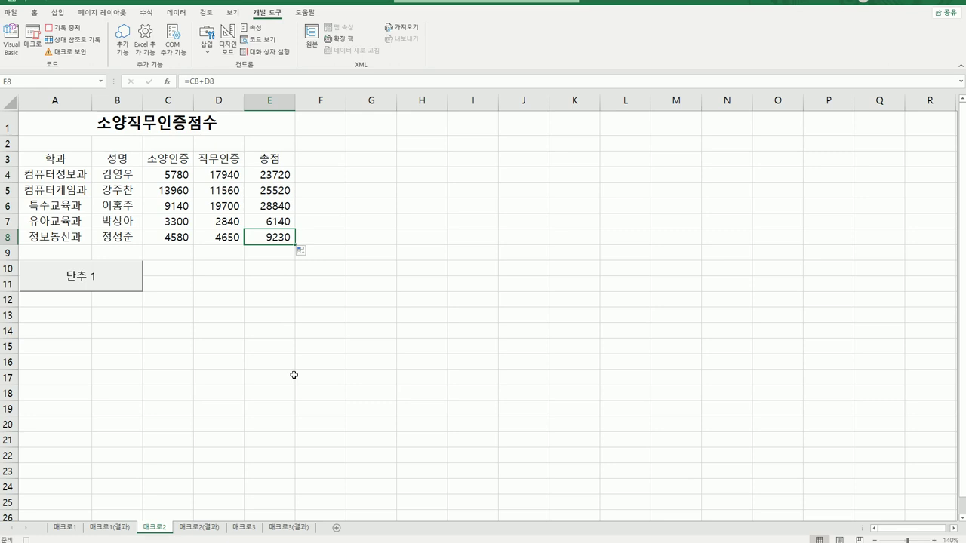
{"action": "left_click", "coordinate": [66, 28]}
- Change the label of the form control button at A10:B11 to 총점
{"action": "right_click", "coordinate": [92, 279]}
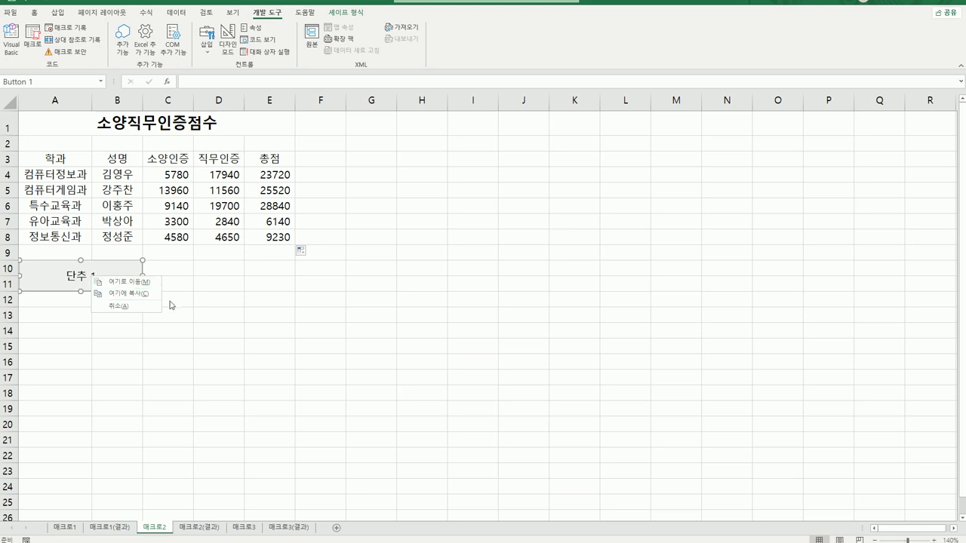
{"action": "right_click", "coordinate": [37, 270]}
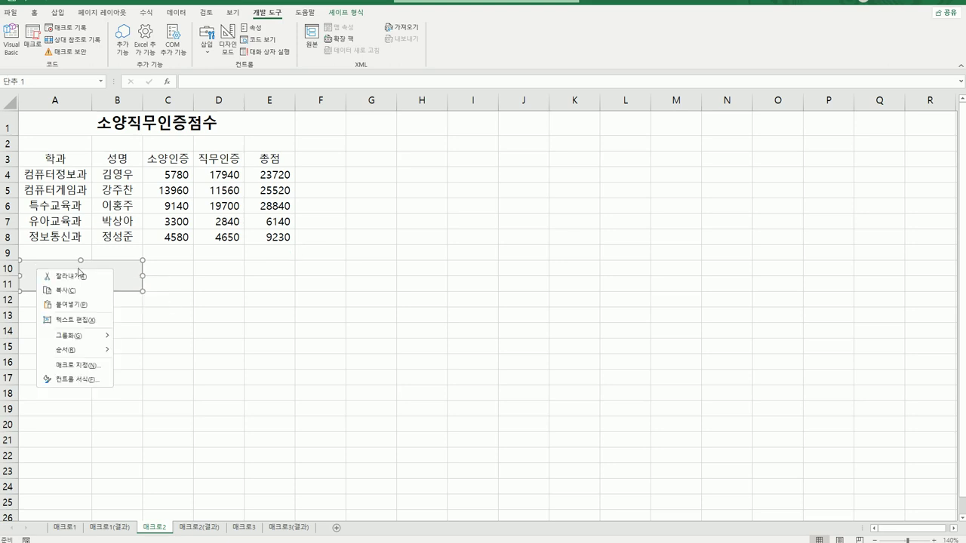
{"action": "left_click", "coordinate": [89, 322]}
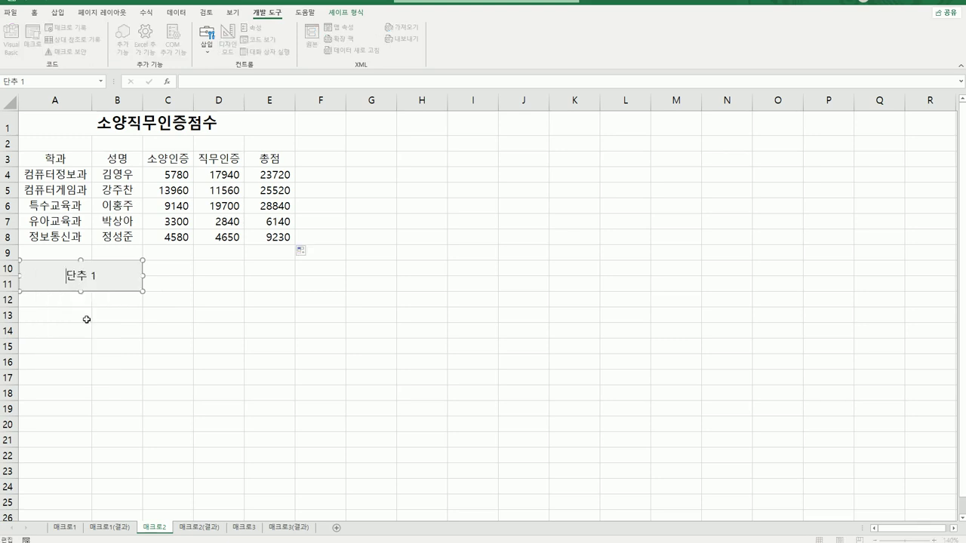
{"action": "key", "text": "ctrl+a"}
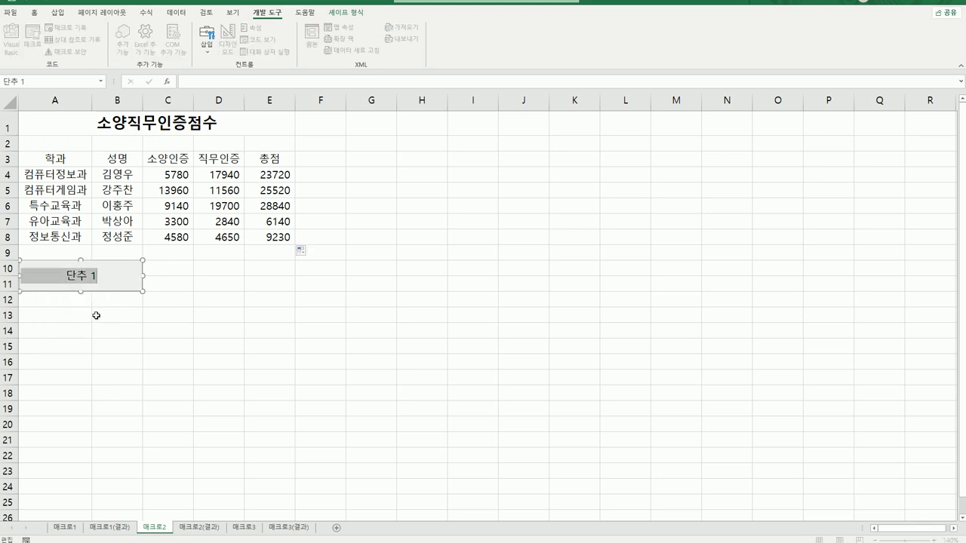
{"action": "type", "text": "총점"}
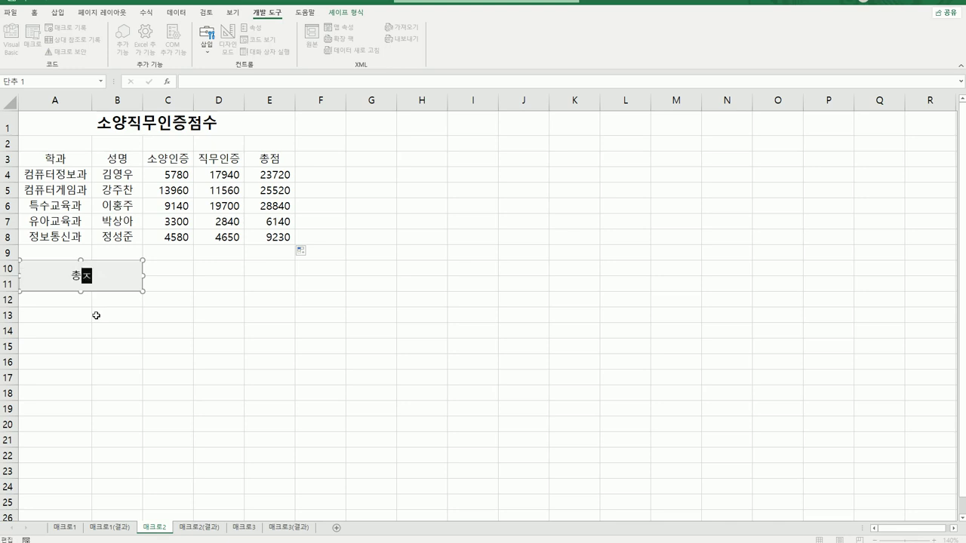
{"action": "left_click", "coordinate": [351, 375]}
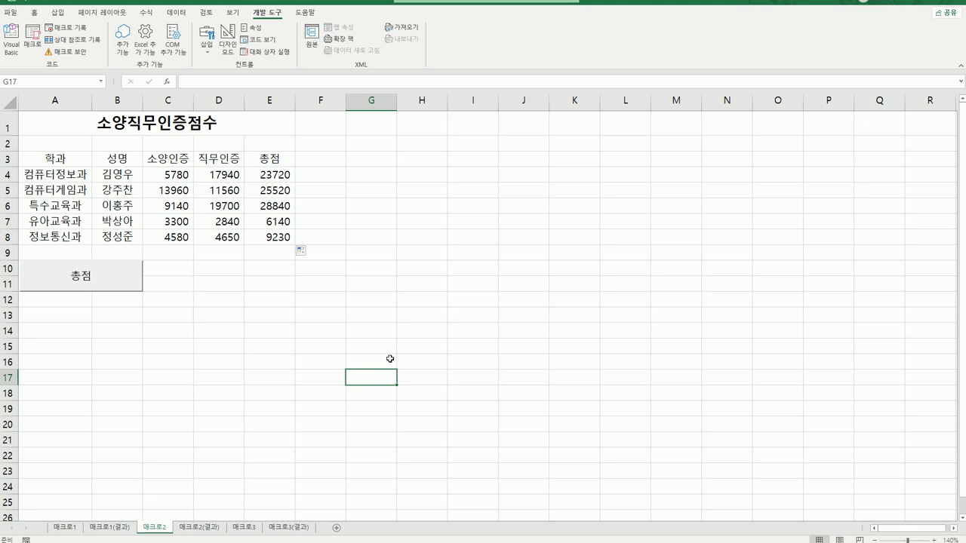
{"action": "left_click", "coordinate": [364, 312]}
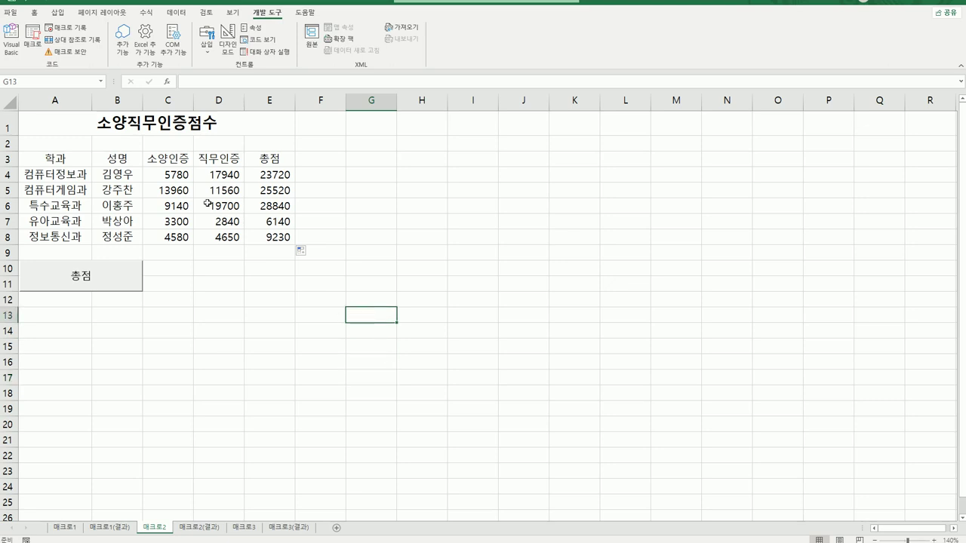
- Insert a rectangular bevel shape covering cells D10:E11 and label it 테두리
{"action": "left_click", "coordinate": [59, 12]}
{"action": "left_click", "coordinate": [118, 39]}
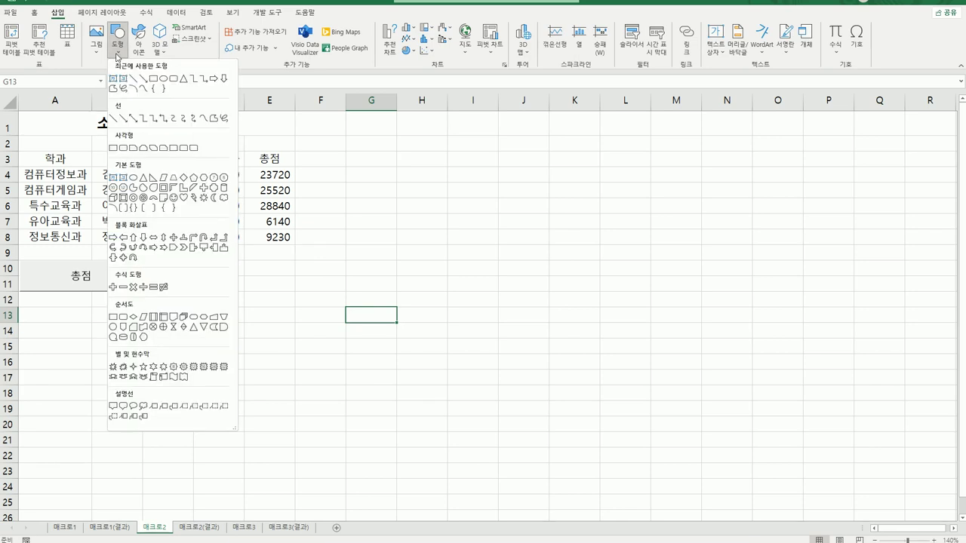
{"action": "left_click", "coordinate": [124, 198]}
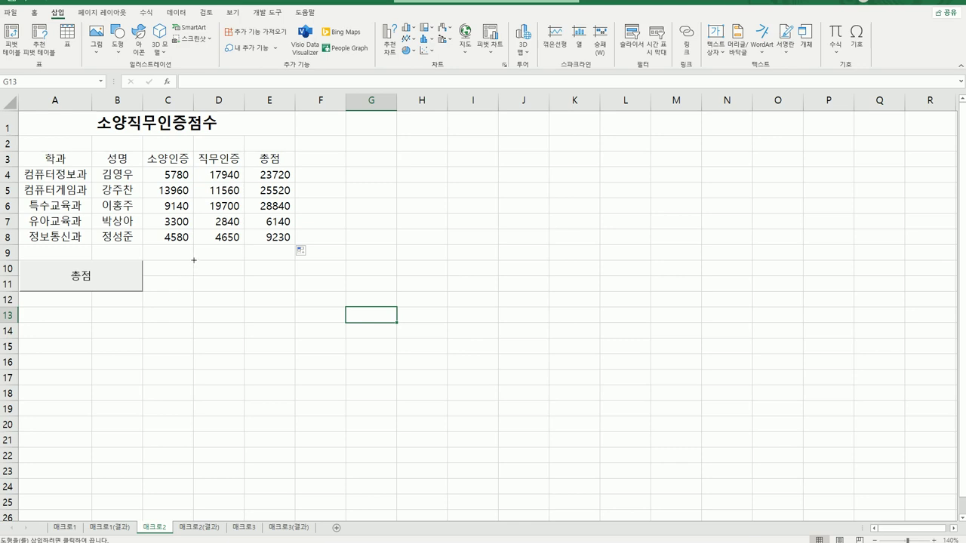
{"action": "left_click_drag", "start_coordinate": [194, 260], "coordinate": [280, 292]}
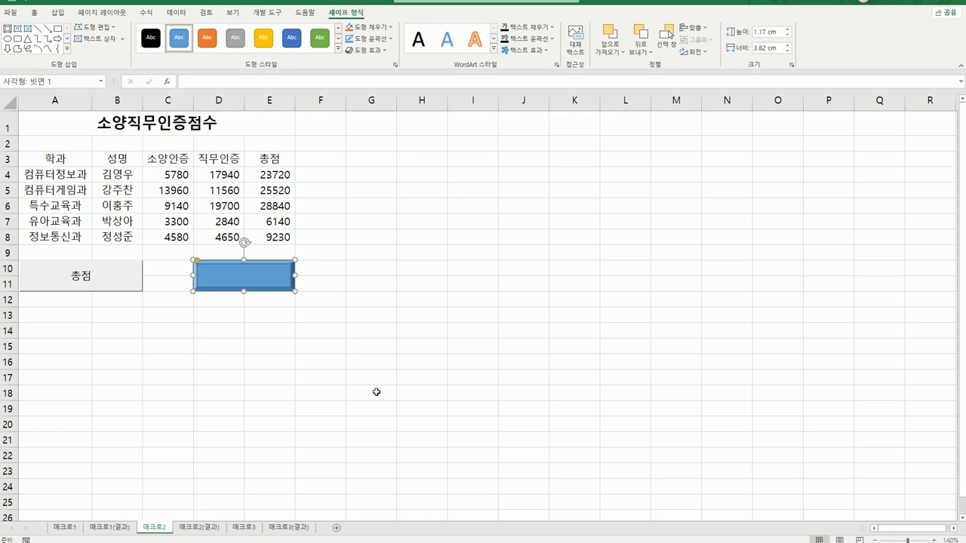
{"action": "type", "text": "테두리"}
- Assign a new macro named 테두리 to the bevel shape and start recording it in the current workbook
{"action": "right_click", "coordinate": [265, 272]}
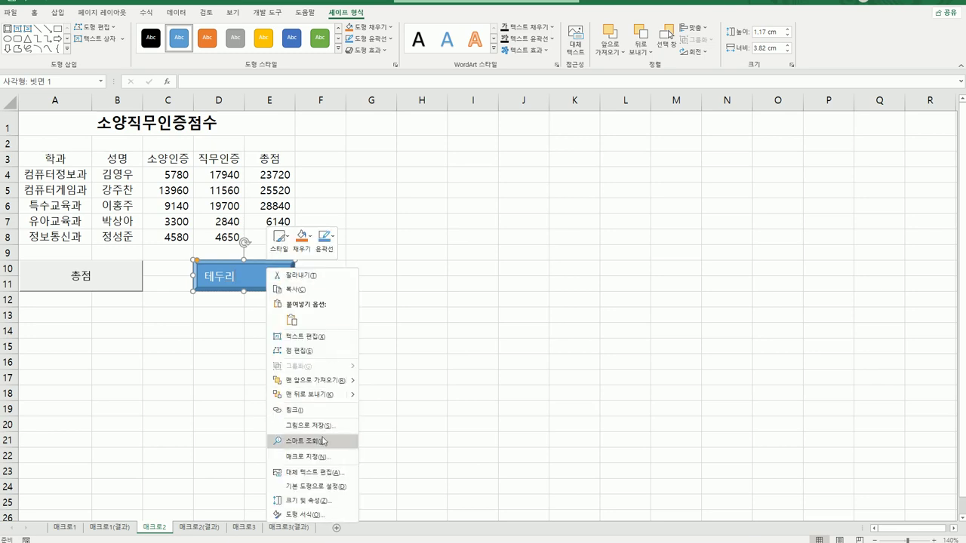
{"action": "left_click", "coordinate": [332, 459]}
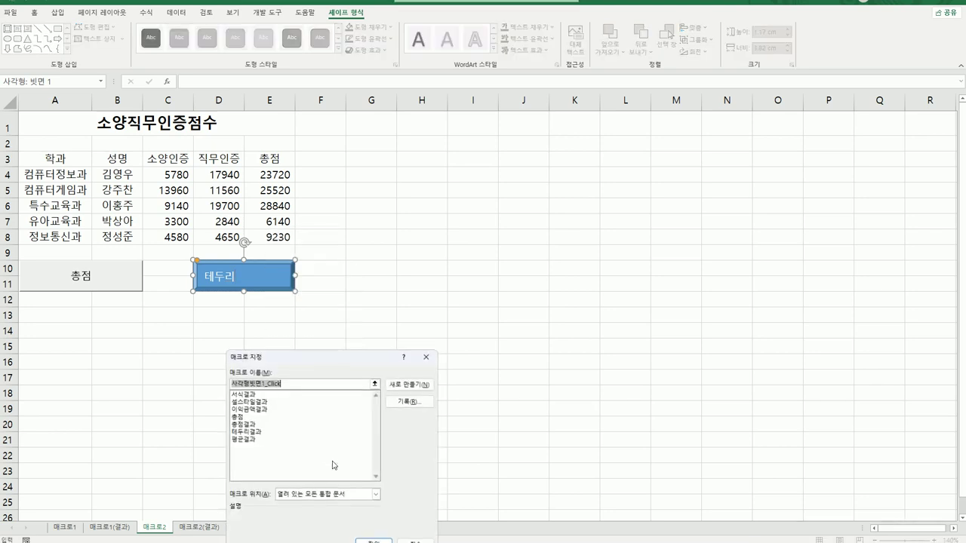
{"action": "left_click_drag", "start_coordinate": [339, 366], "coordinate": [475, 194]}
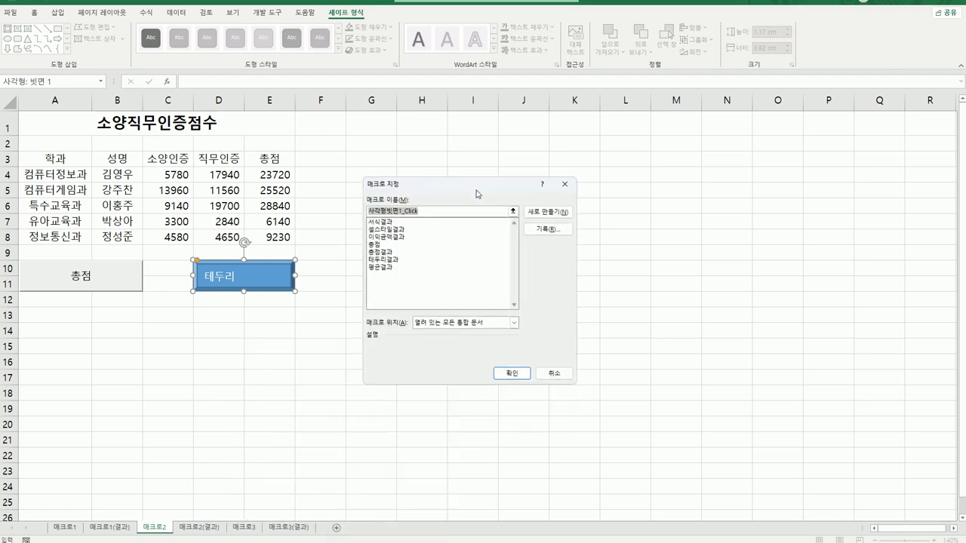
{"action": "type", "text": "테두리"}
{"action": "left_click", "coordinate": [540, 231]}
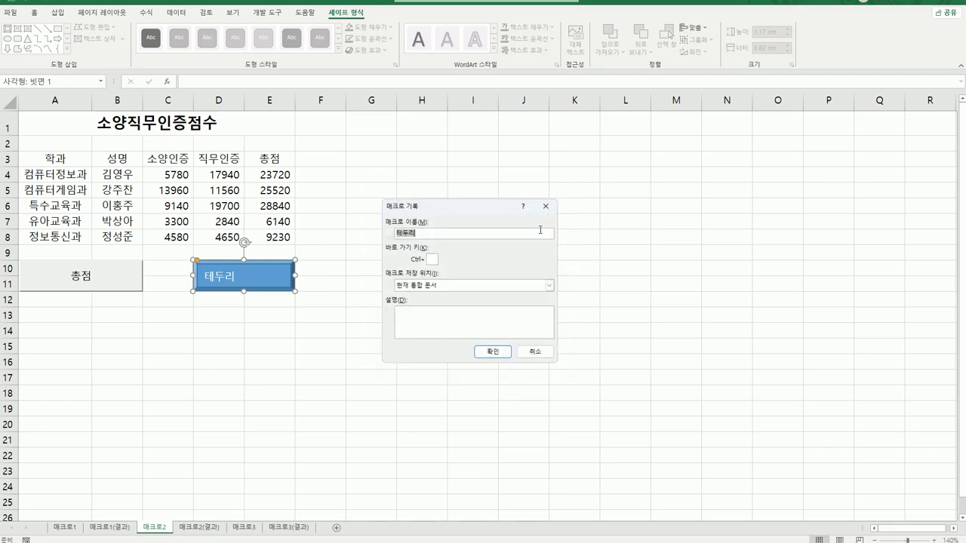
{"action": "left_click", "coordinate": [493, 351]}
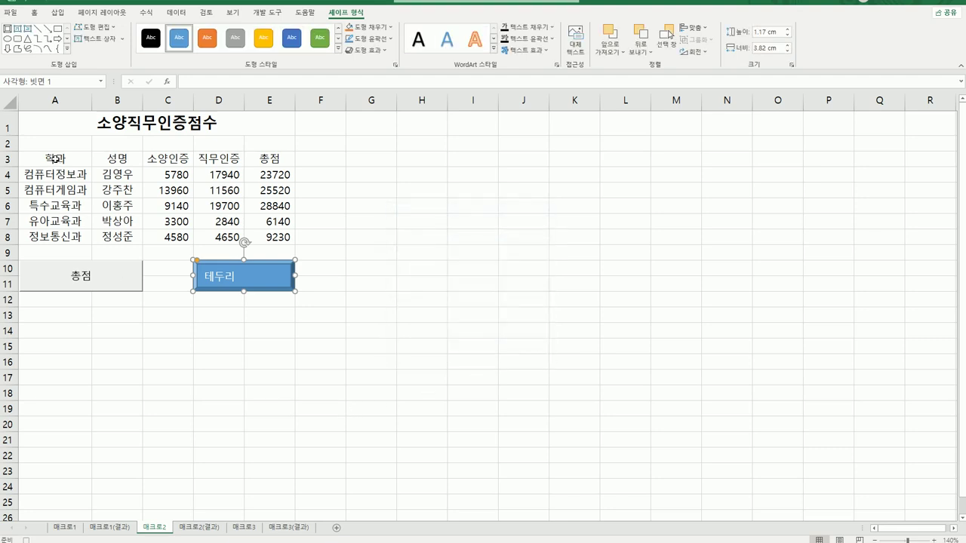
- Apply all borders to the table range A3:E8 and stop recording the 테두리 macro
{"action": "left_click_drag", "start_coordinate": [54, 158], "coordinate": [260, 239]}
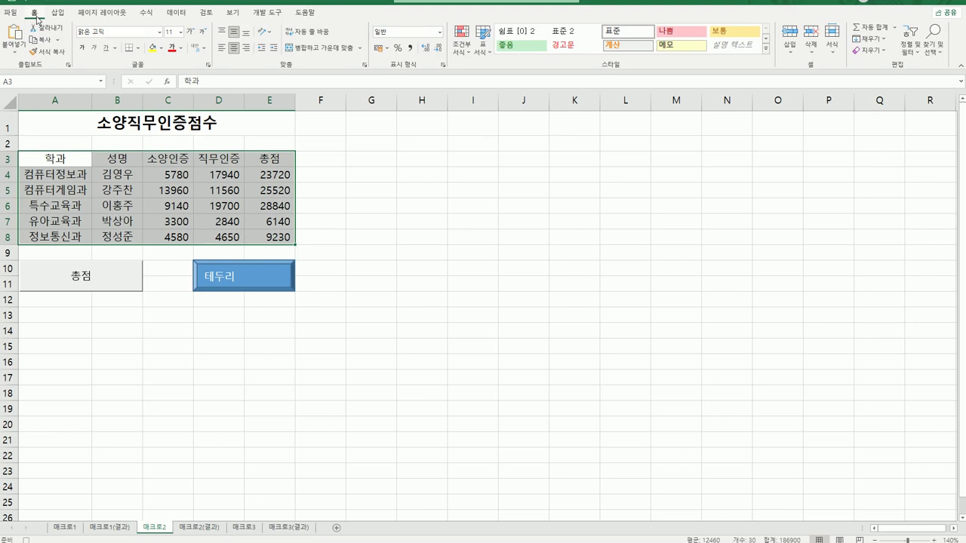
{"action": "left_click", "coordinate": [140, 55]}
{"action": "left_click", "coordinate": [152, 148]}
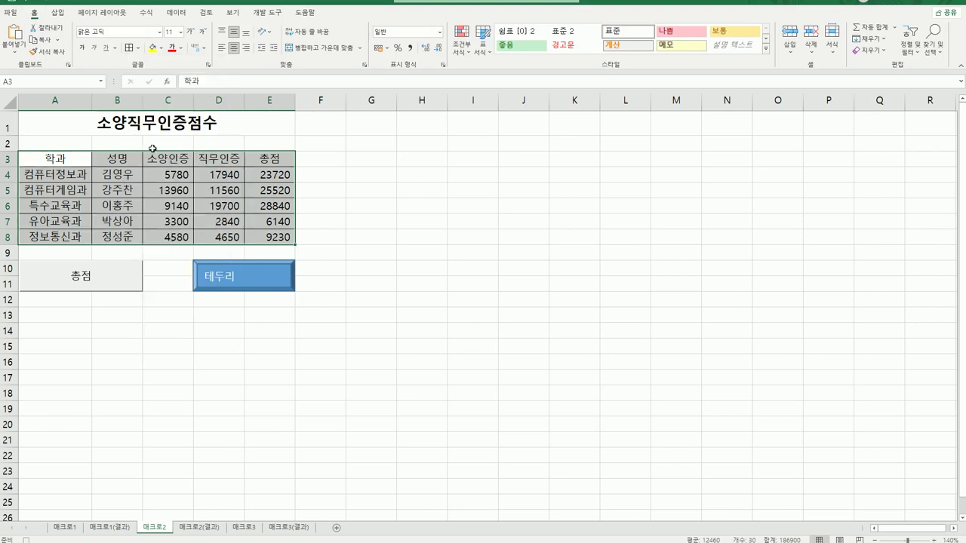
{"action": "left_click", "coordinate": [261, 238]}
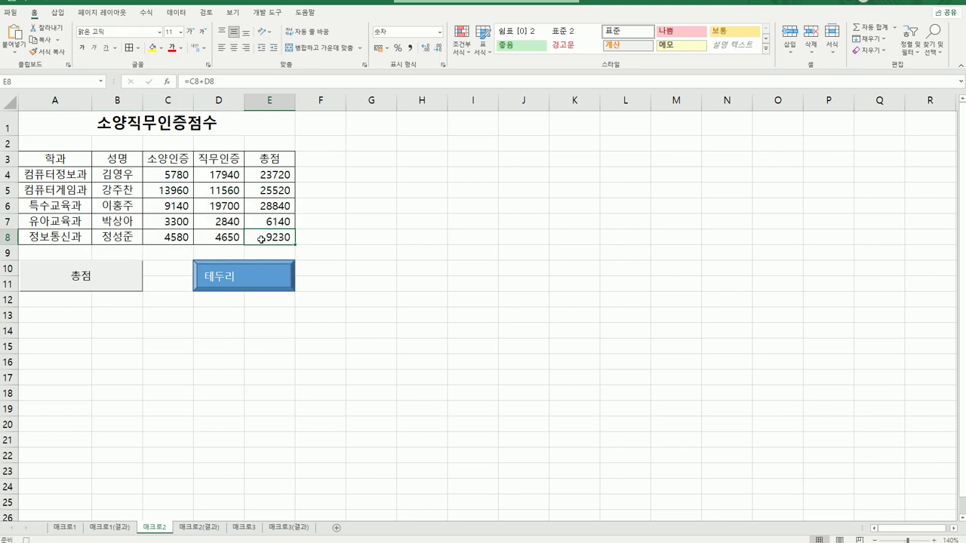
{"action": "left_click", "coordinate": [264, 13]}
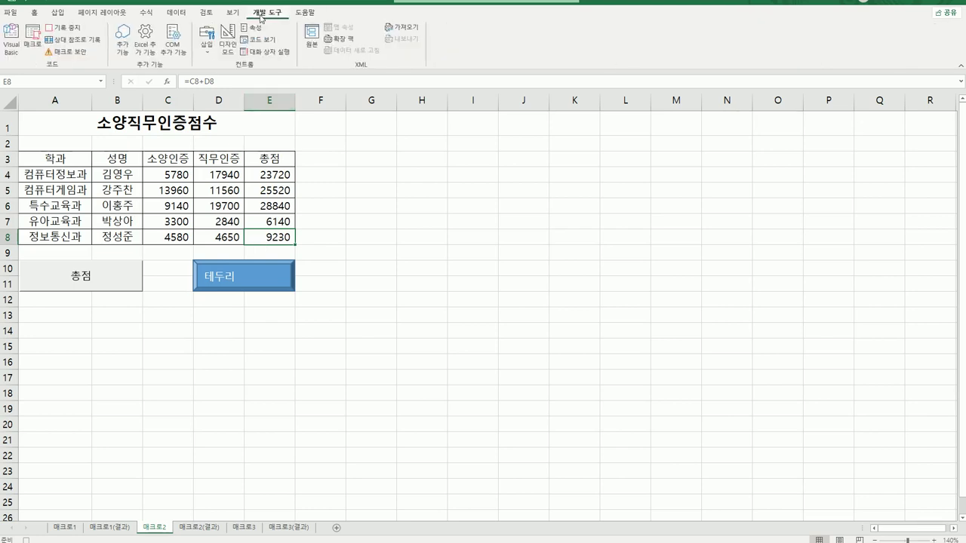
{"action": "left_click", "coordinate": [68, 29]}
{"action": "left_click", "coordinate": [429, 388]}
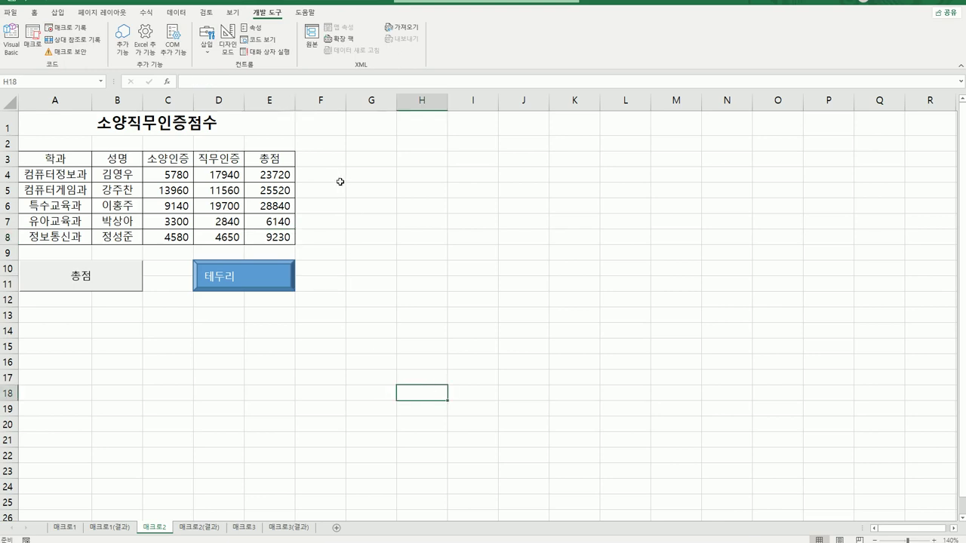
- Clear the totals in E4:E8 and remove all borders from the table range A3:E8
{"action": "left_click_drag", "start_coordinate": [276, 178], "coordinate": [279, 237]}
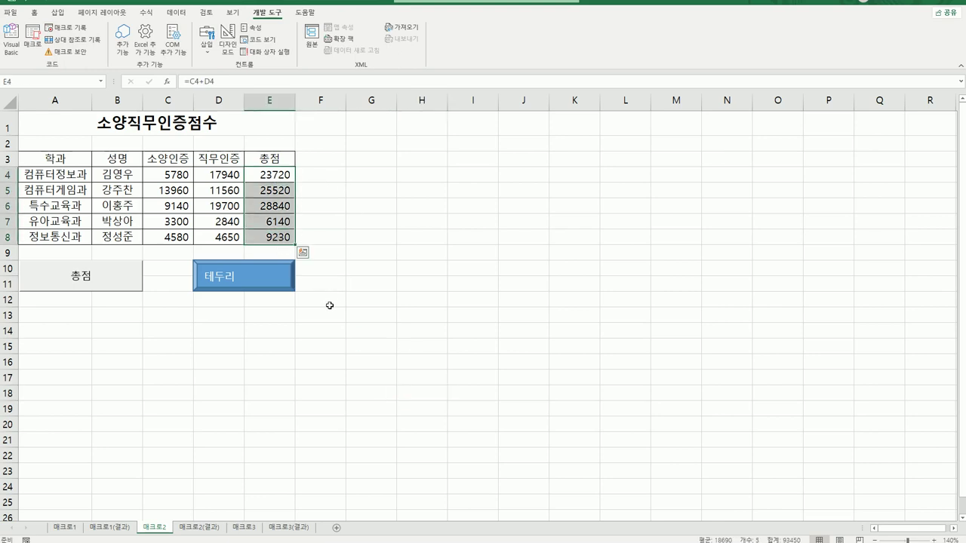
{"action": "key", "text": "Delete"}
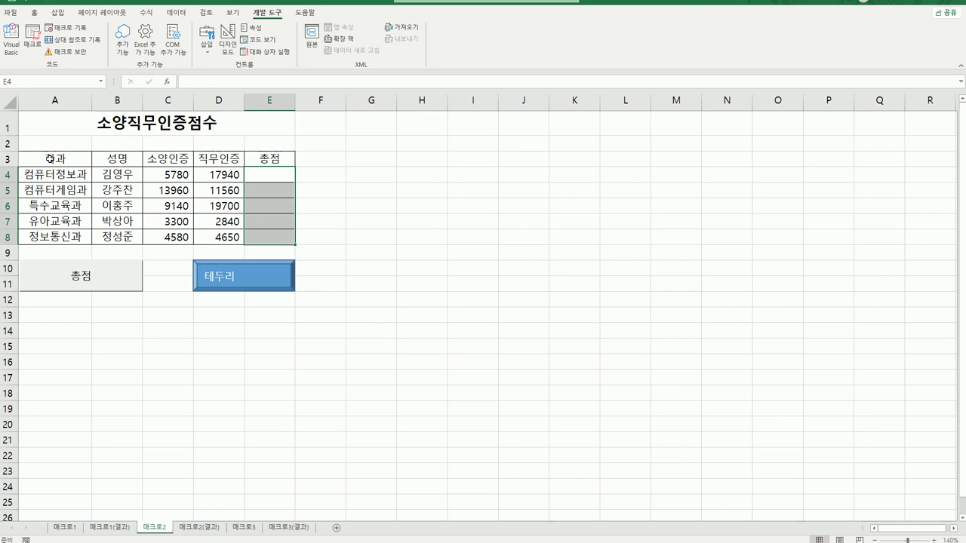
{"action": "left_click_drag", "start_coordinate": [44, 160], "coordinate": [270, 234]}
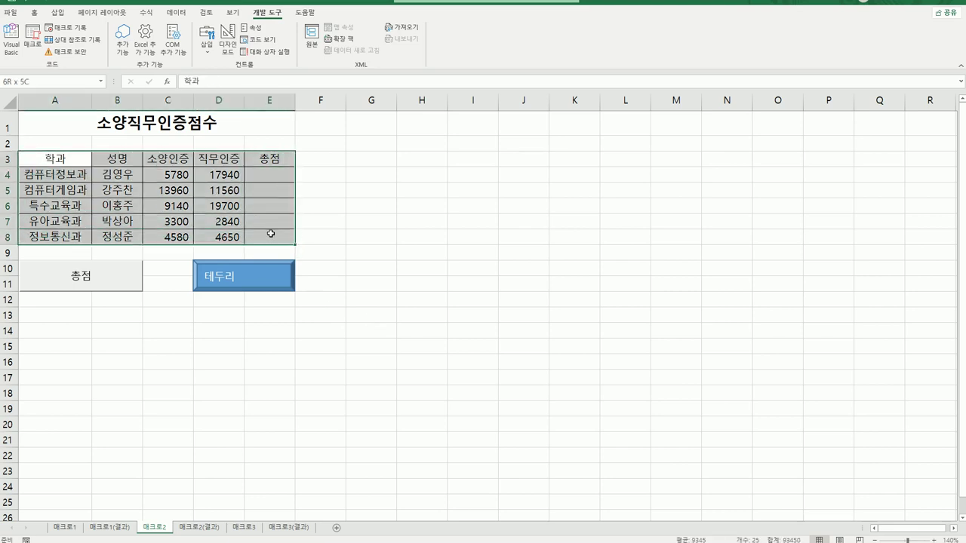
{"action": "left_click", "coordinate": [34, 13]}
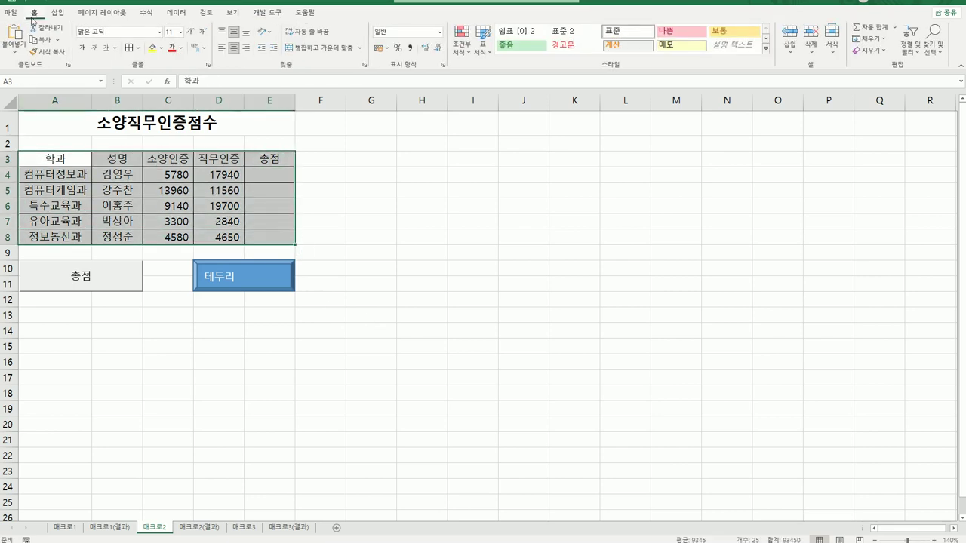
{"action": "left_click", "coordinate": [137, 48]}
{"action": "left_click", "coordinate": [155, 134]}
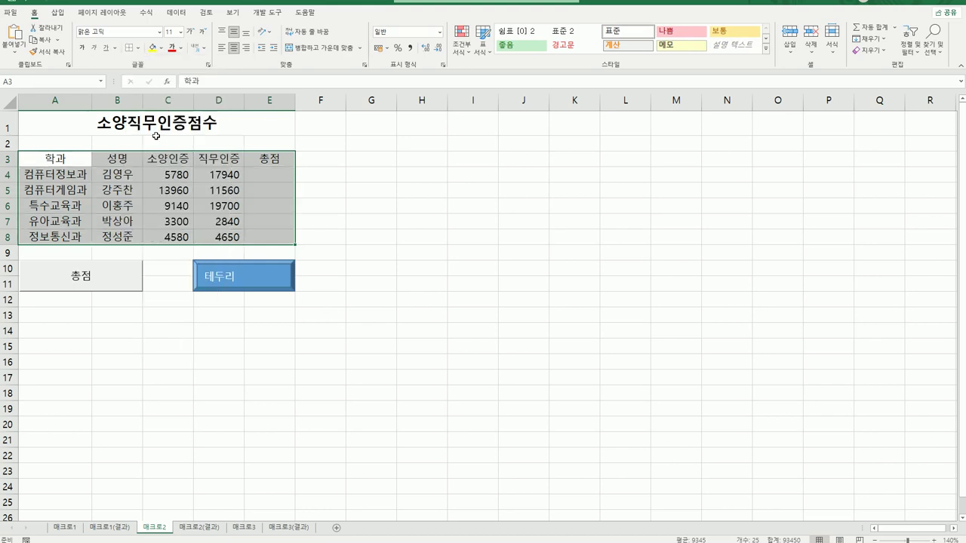
{"action": "left_click", "coordinate": [380, 329]}
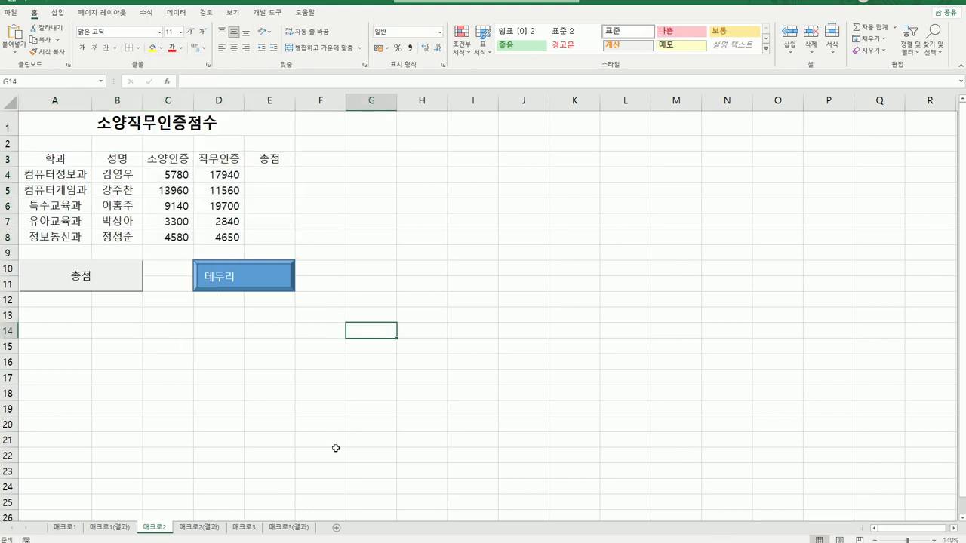
- Test both macros by running 총점 from its button and 테두리 from the bevel shape
{"action": "left_click", "coordinate": [119, 276]}
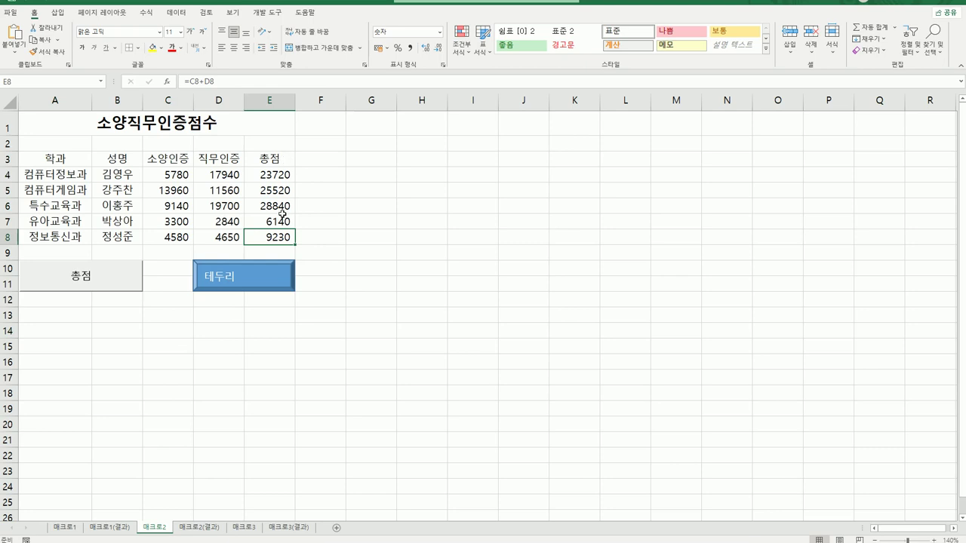
{"action": "left_click", "coordinate": [263, 277]}
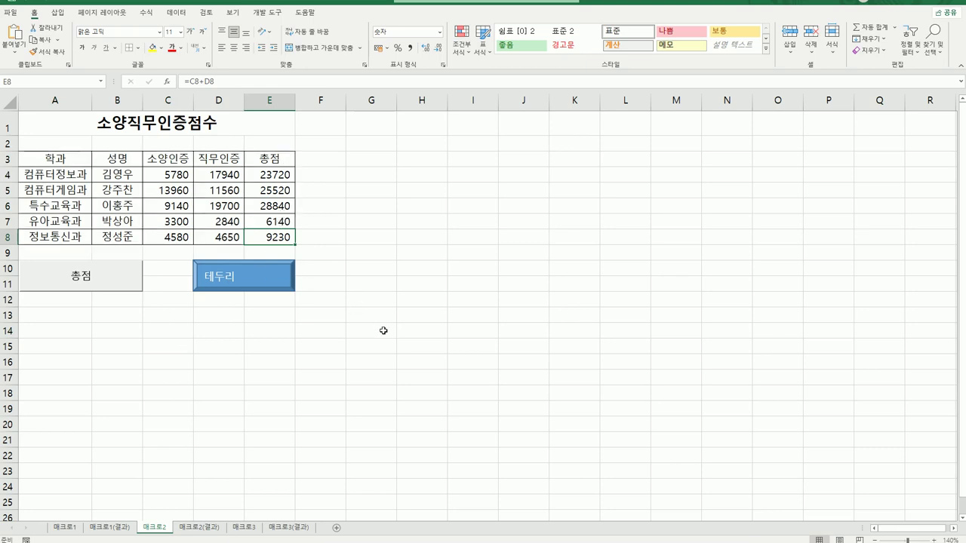
{"action": "left_click", "coordinate": [383, 330]}
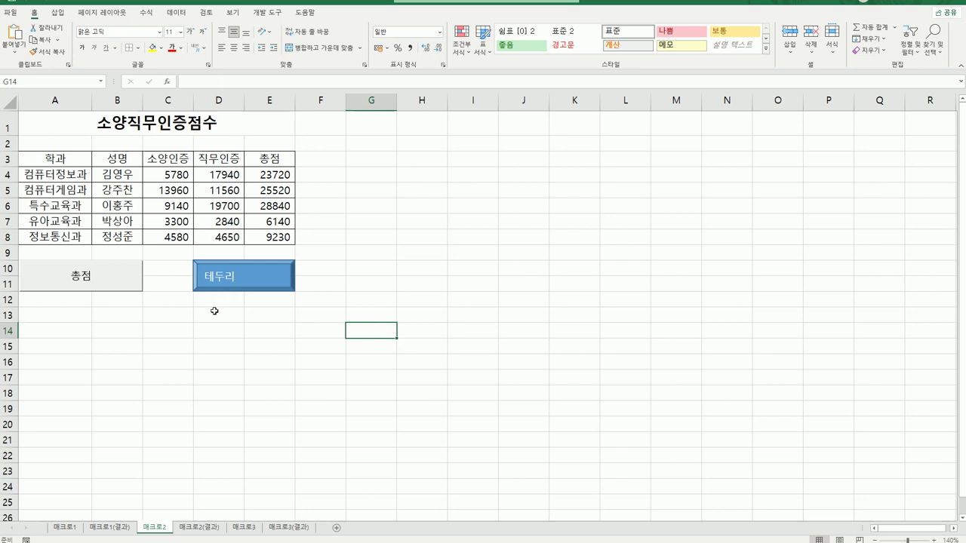
- Compare the work with the 매크로2(결과) sheet and go to cell F4 under 이익금액 on the 매크로3 sheet
{"action": "left_click", "coordinate": [209, 531]}
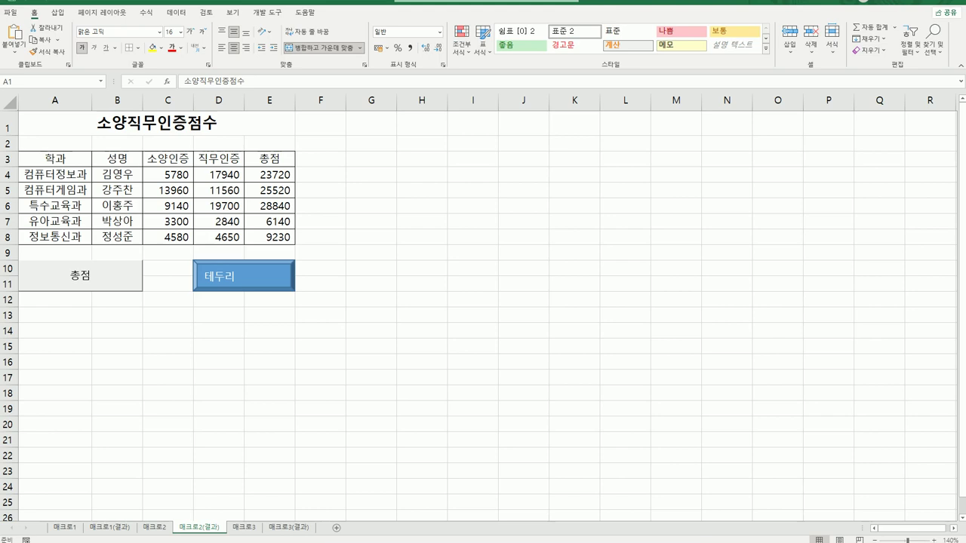
{"action": "left_click", "coordinate": [243, 528]}
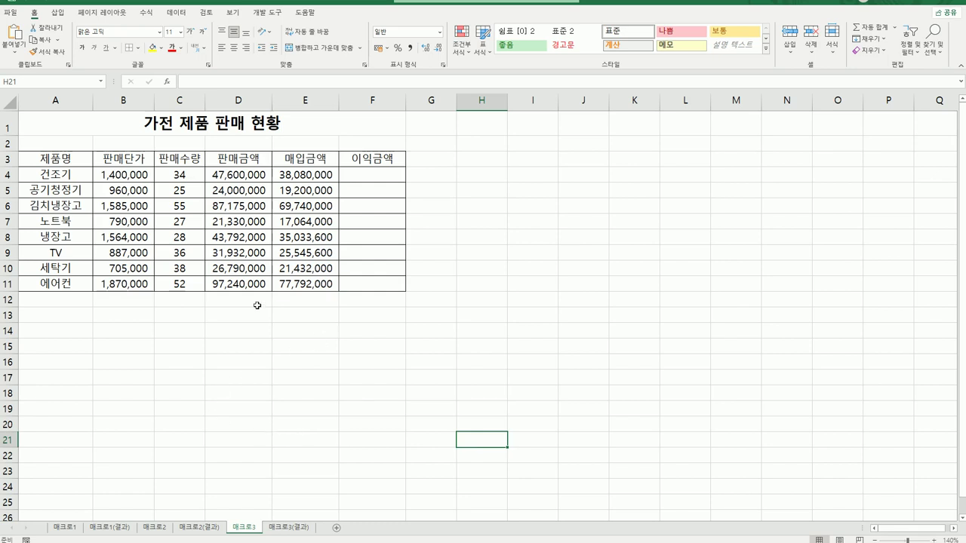
{"action": "left_click", "coordinate": [362, 175]}
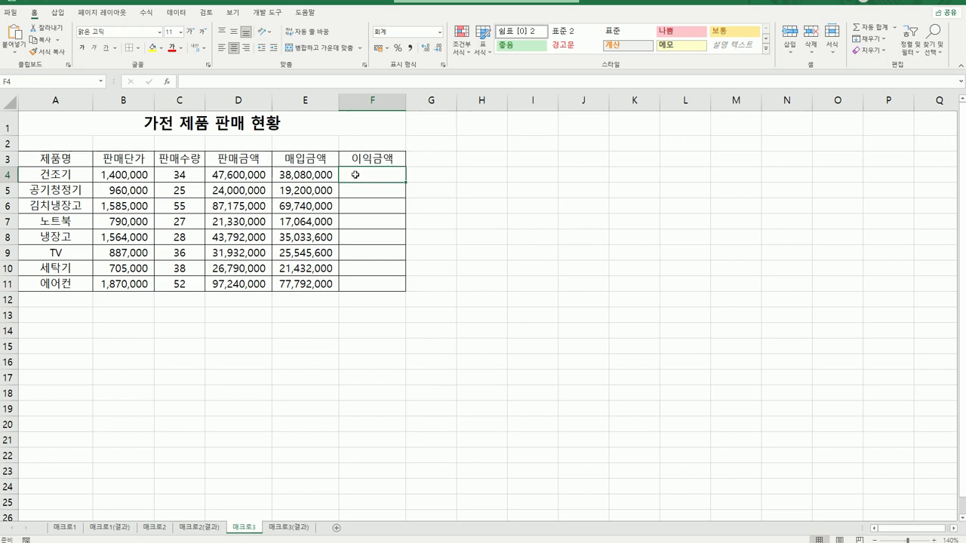
{"action": "left_click", "coordinate": [556, 326]}
{"action": "left_click", "coordinate": [613, 412]}
{"action": "left_click", "coordinate": [268, 416]}
{"action": "left_click", "coordinate": [516, 347]}
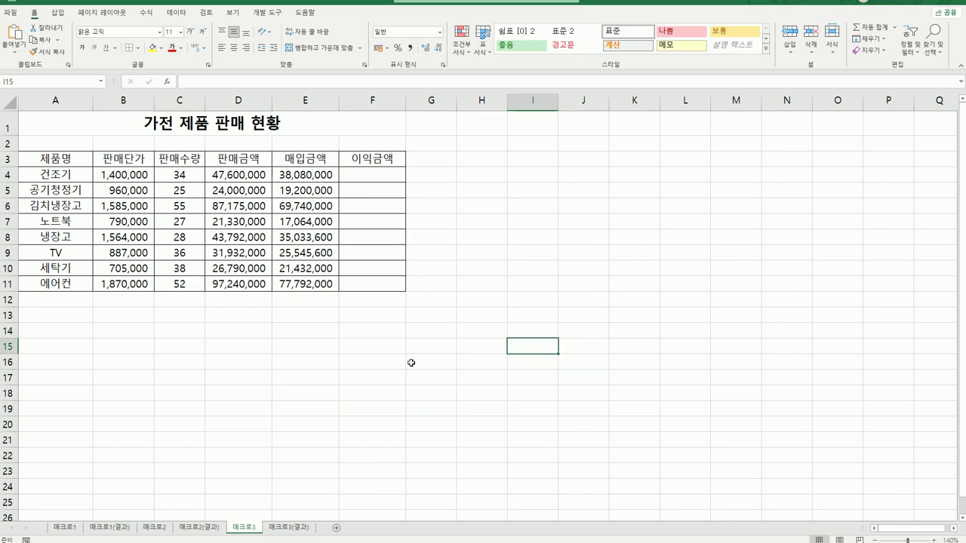
- Start recording a new macro named 이익금액, stored in the current workbook
{"action": "left_click", "coordinate": [268, 12]}
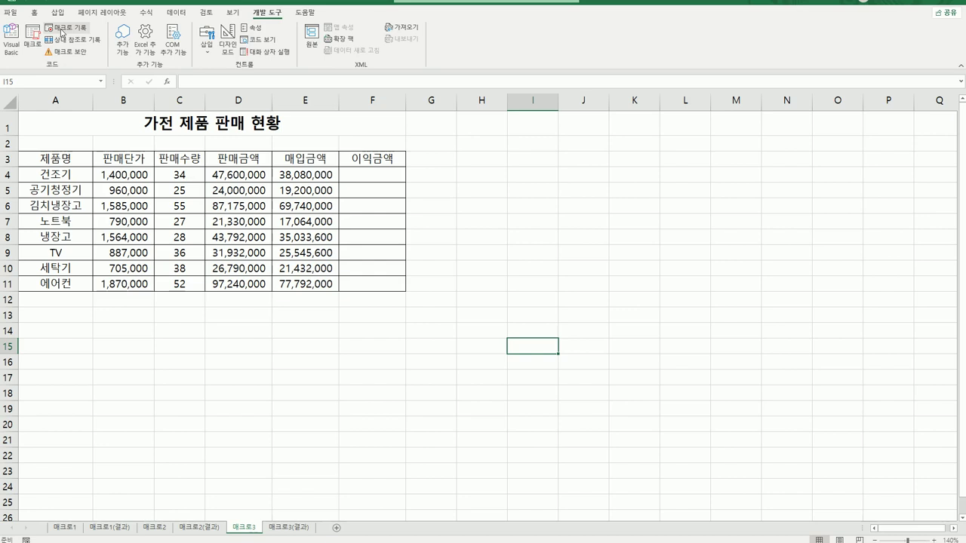
{"action": "left_click", "coordinate": [63, 31]}
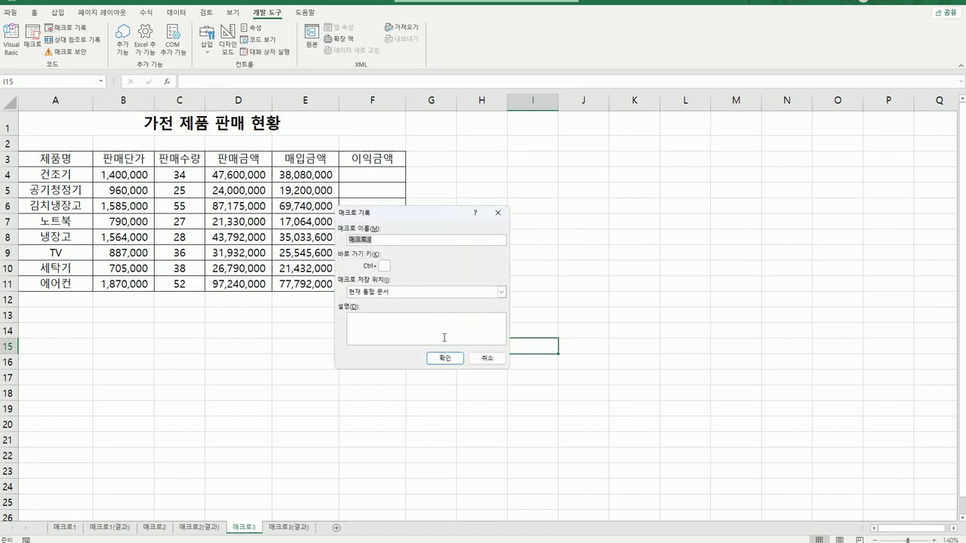
{"action": "left_click_drag", "start_coordinate": [408, 216], "coordinate": [554, 148]}
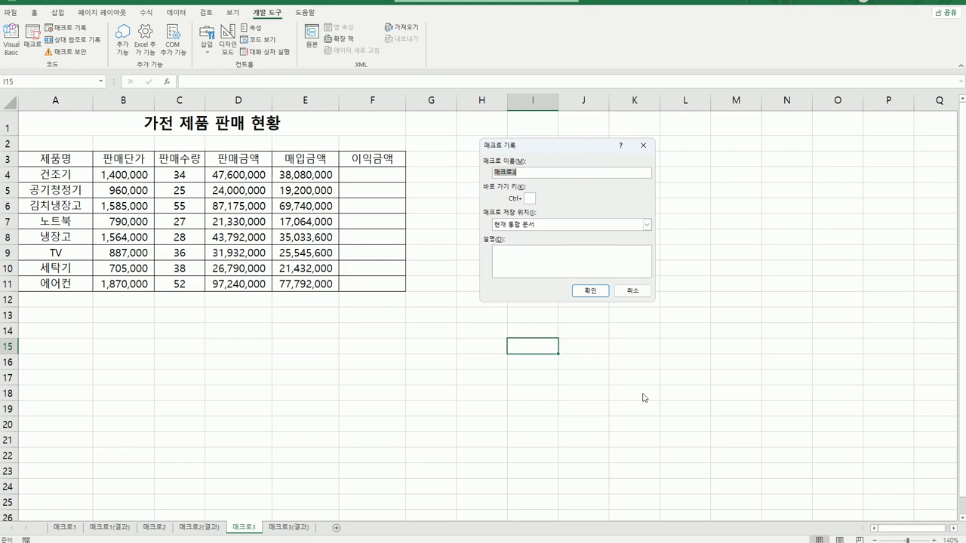
{"action": "type", "text": "이익"}
{"action": "type", "text": "금ㅇ"}
{"action": "left_click", "coordinate": [590, 290]}
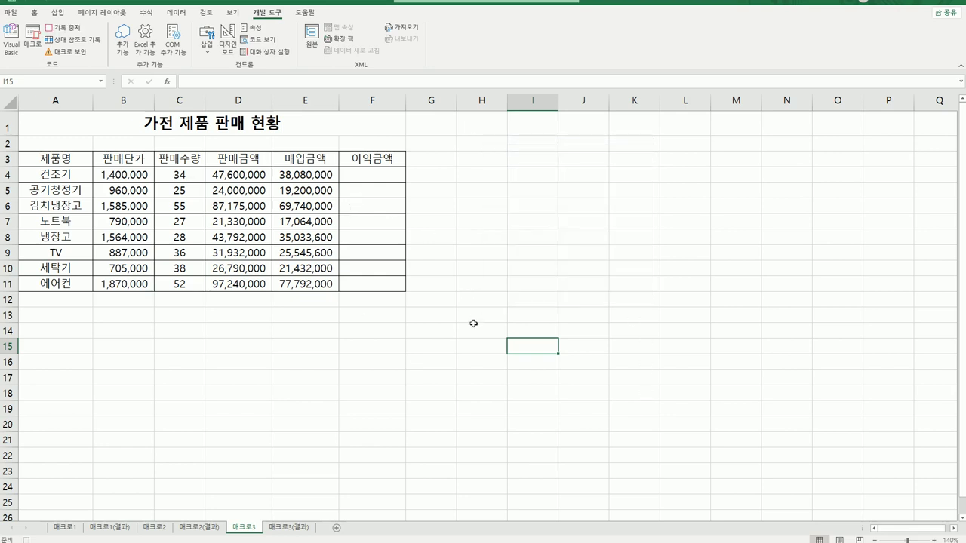
- Enter the formula =D4-E4 in cell F4 to subtract 매입금액 from 판매금액
{"action": "left_click", "coordinate": [395, 176]}
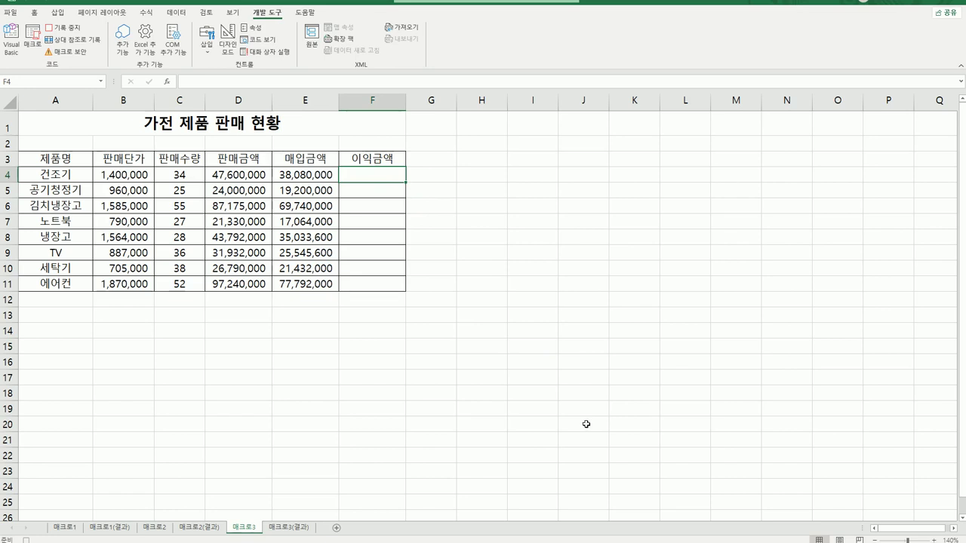
{"action": "type", "text": "="}
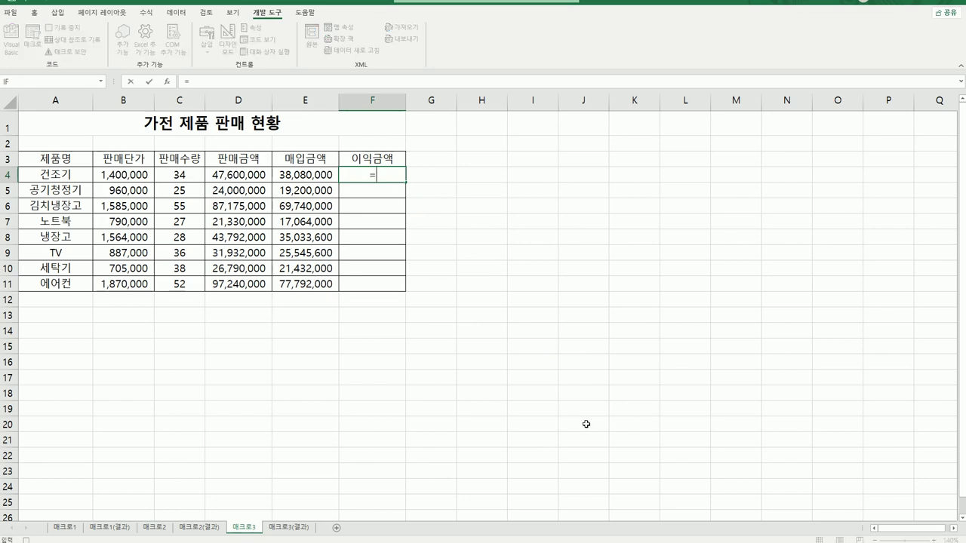
{"action": "left_click", "coordinate": [264, 178]}
{"action": "type", "text": "-"}
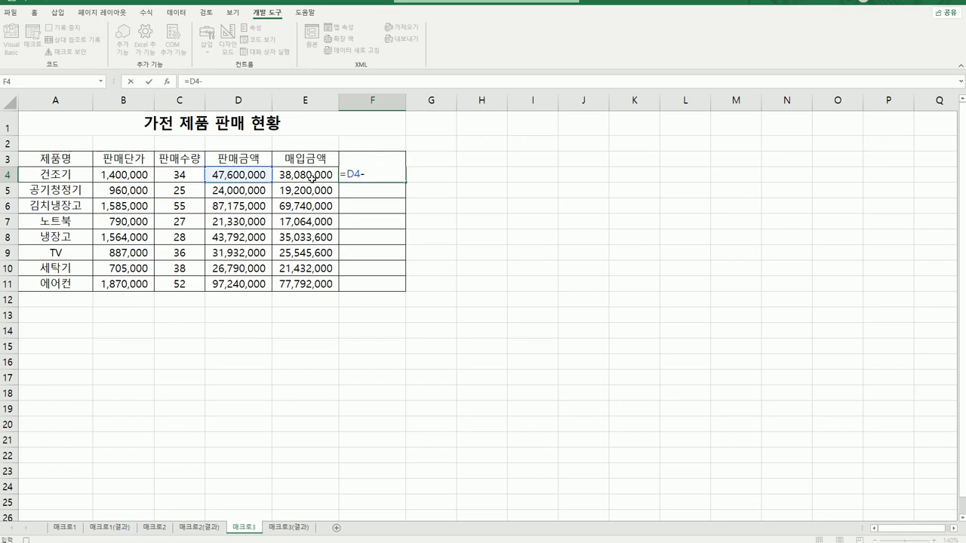
{"action": "left_click", "coordinate": [311, 178]}
{"action": "key", "text": "Return"}
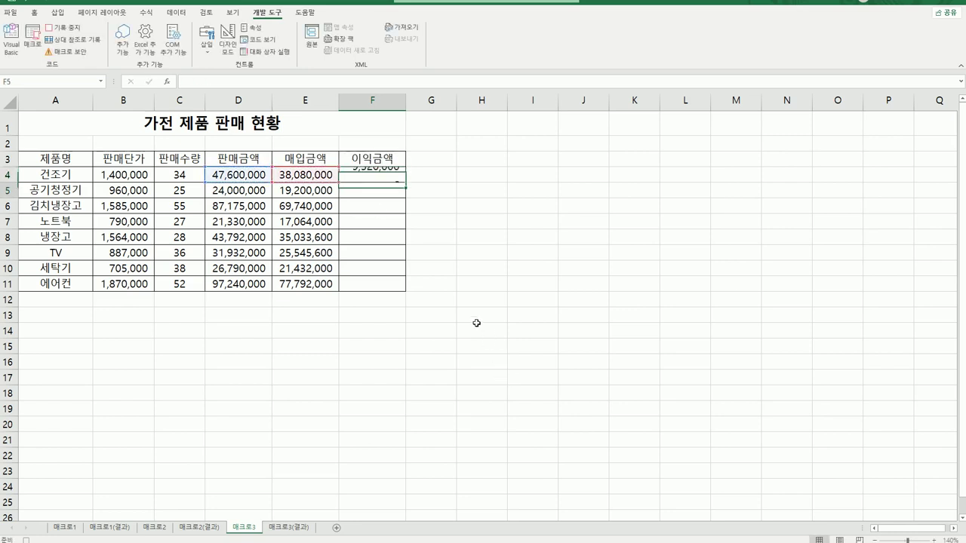
- Fill the F4 formula down through F11 and stop recording the 이익금액 macro
{"action": "left_click", "coordinate": [399, 178]}
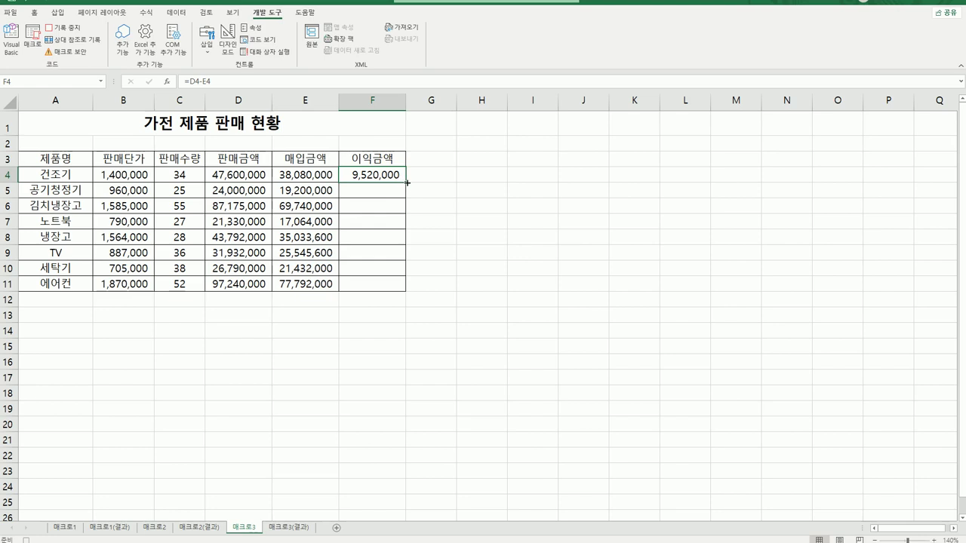
{"action": "left_click_drag", "start_coordinate": [407, 182], "coordinate": [392, 291]}
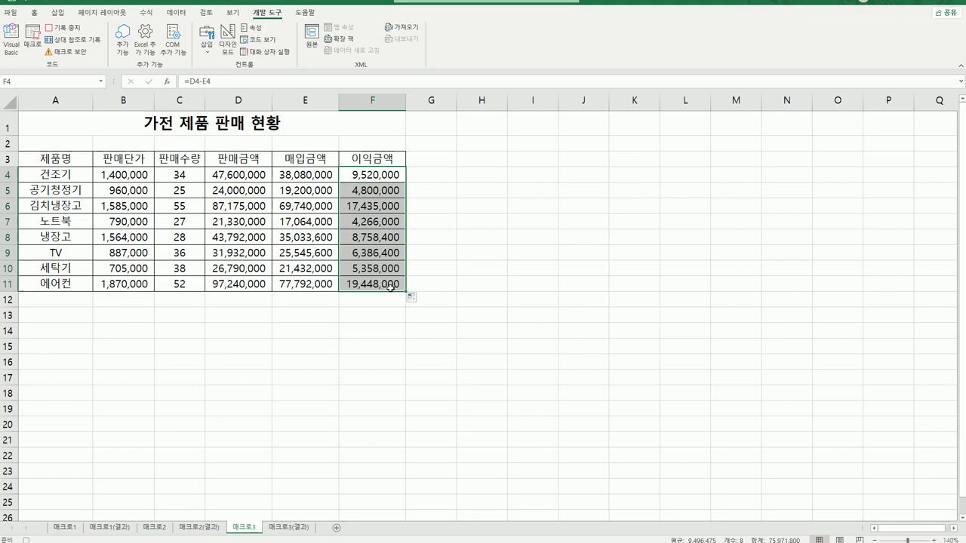
{"action": "left_click", "coordinate": [390, 286]}
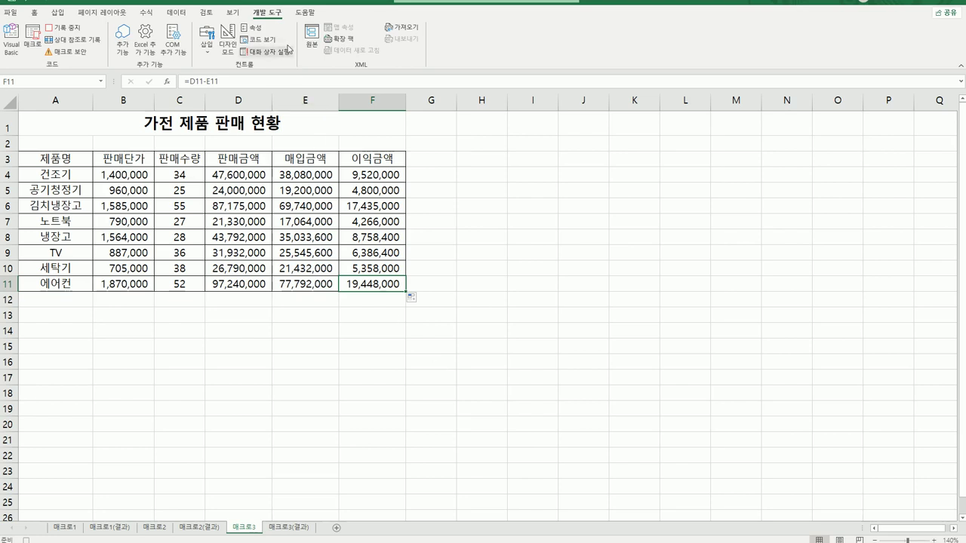
{"action": "left_click", "coordinate": [64, 30]}
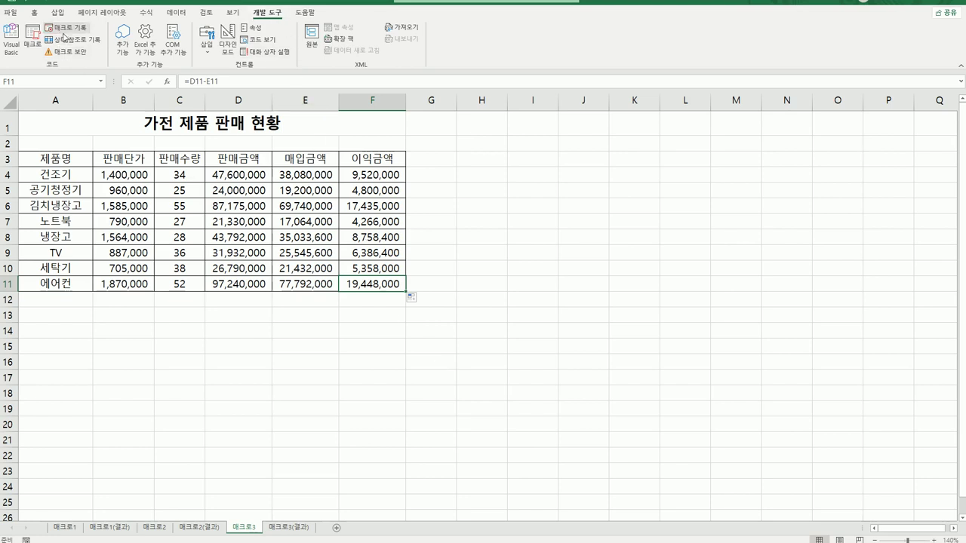
{"action": "left_click", "coordinate": [542, 397]}
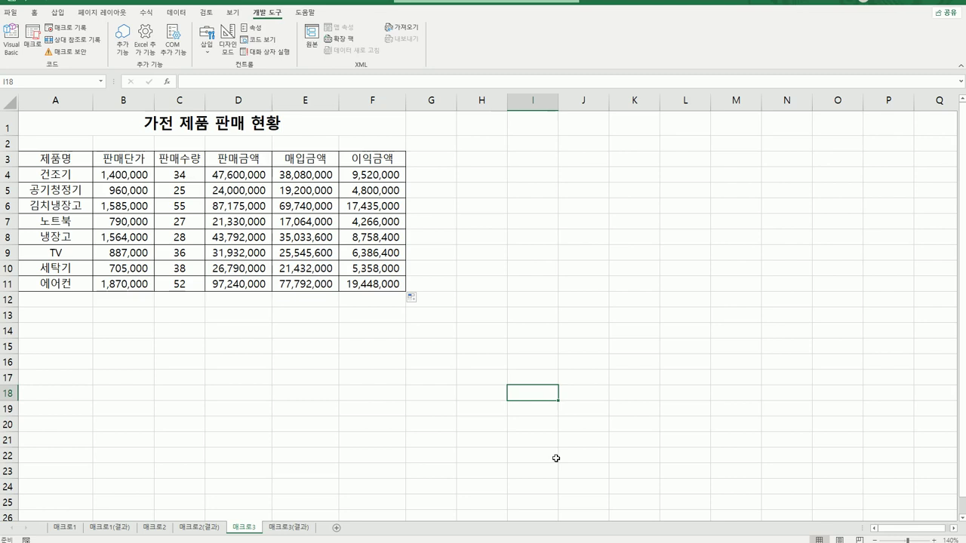
- Draw a form-control button over B13:C14 below the table and assign the 이익금액 macro to it
{"action": "left_click", "coordinate": [207, 52]}
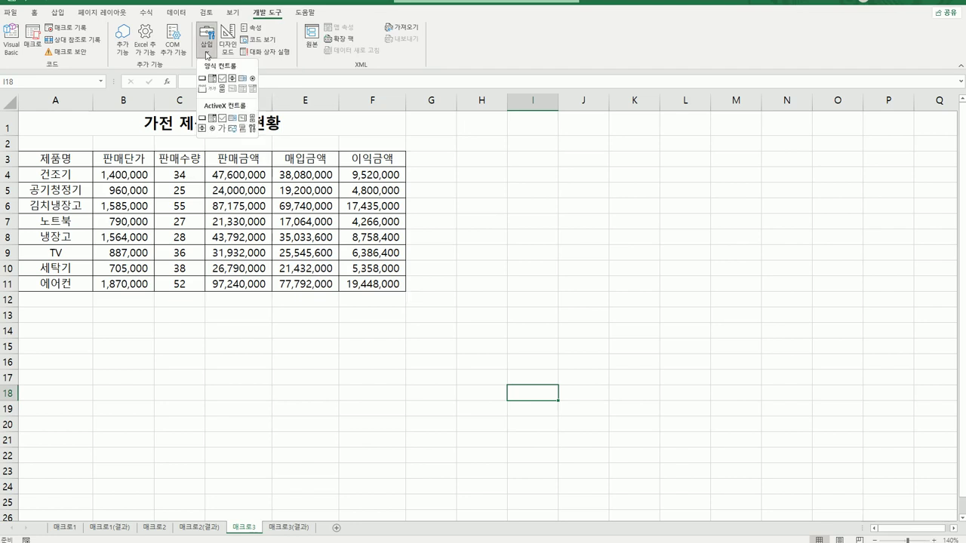
{"action": "left_click", "coordinate": [202, 78]}
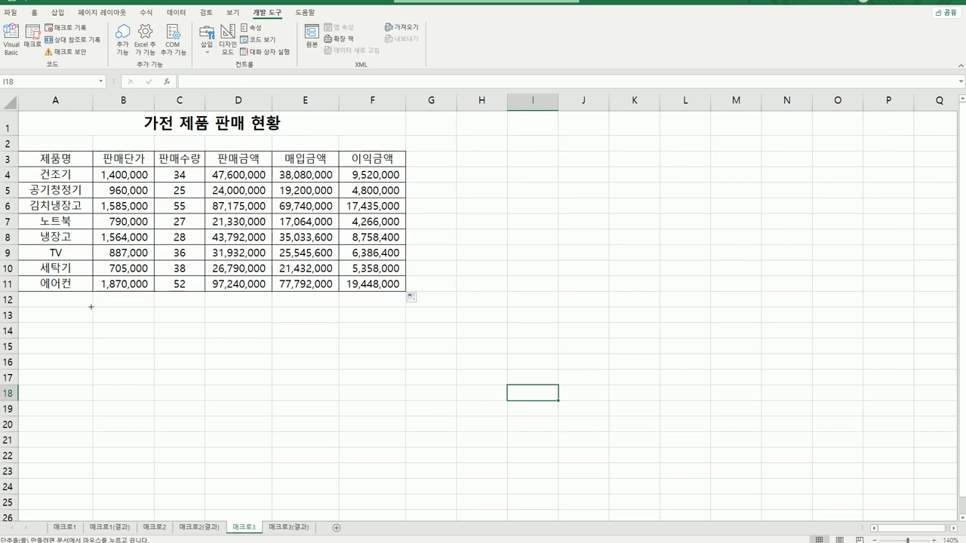
{"action": "left_click_drag", "start_coordinate": [93, 307], "coordinate": [187, 343]}
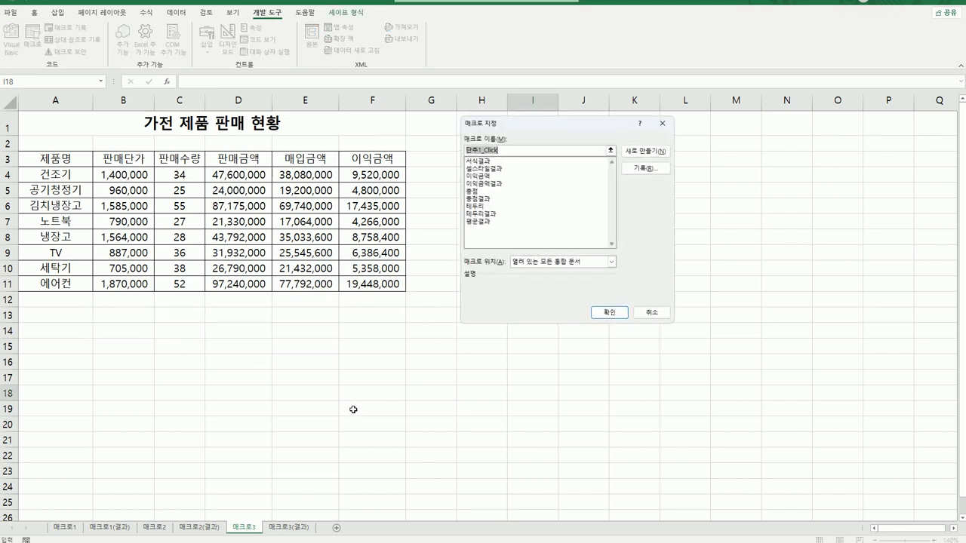
{"action": "left_click", "coordinate": [489, 176]}
{"action": "left_click", "coordinate": [606, 315]}
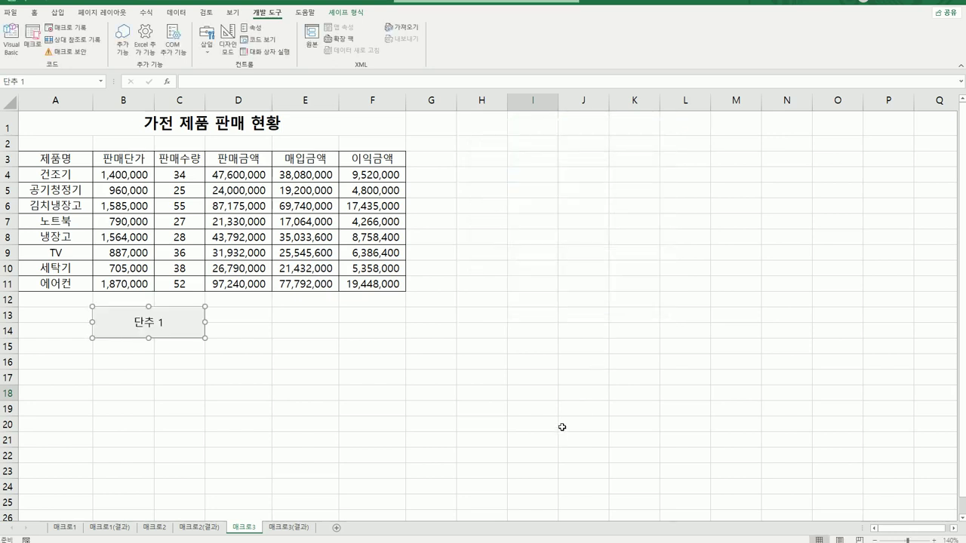
- Label the new button 이익금액 and finish editing its text
{"action": "type", "text": "이익"}
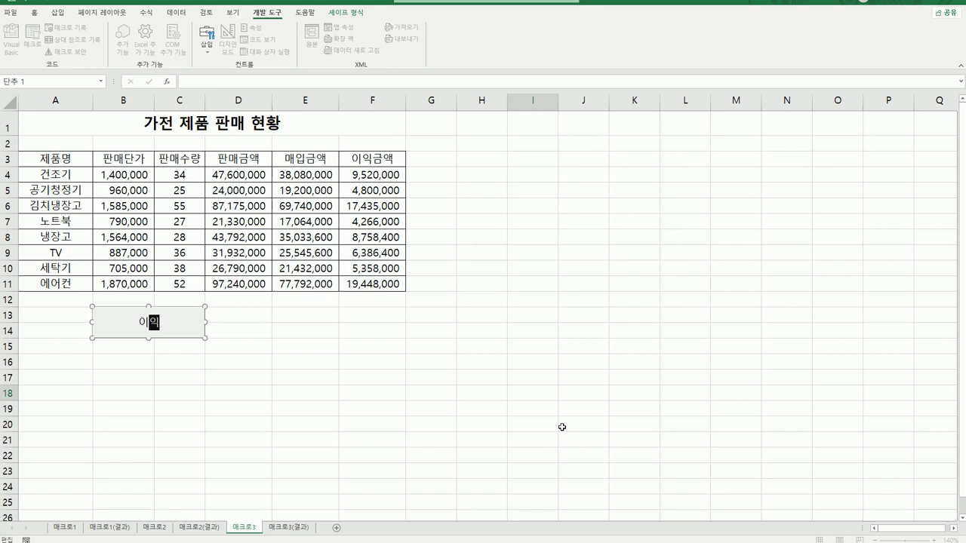
{"action": "type", "text": "금애ㄱ"}
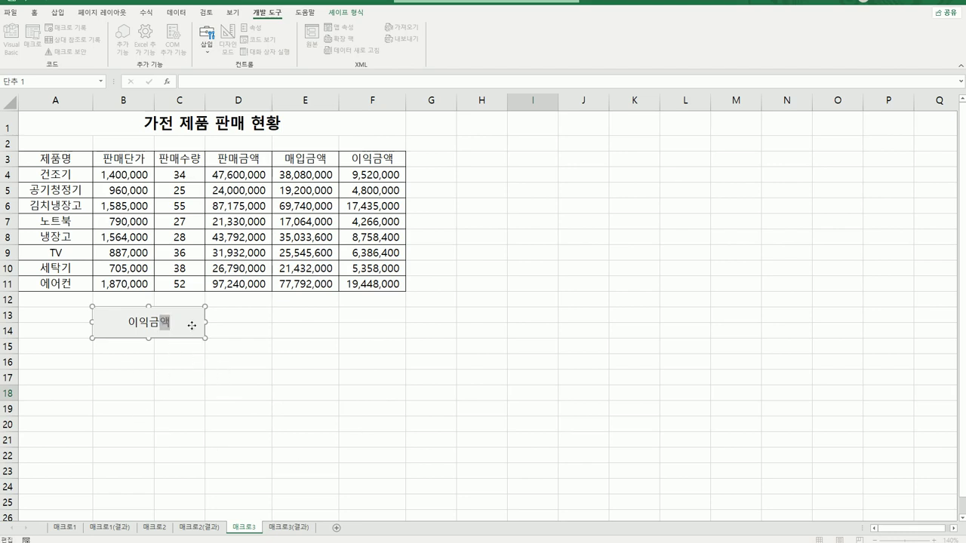
{"action": "right_click", "coordinate": [192, 327]}
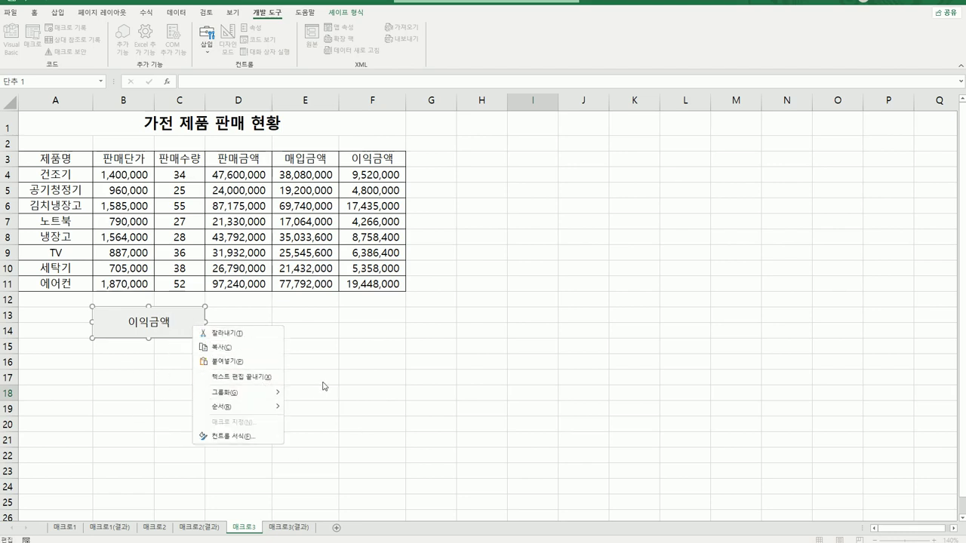
{"action": "key", "text": "Escape"}
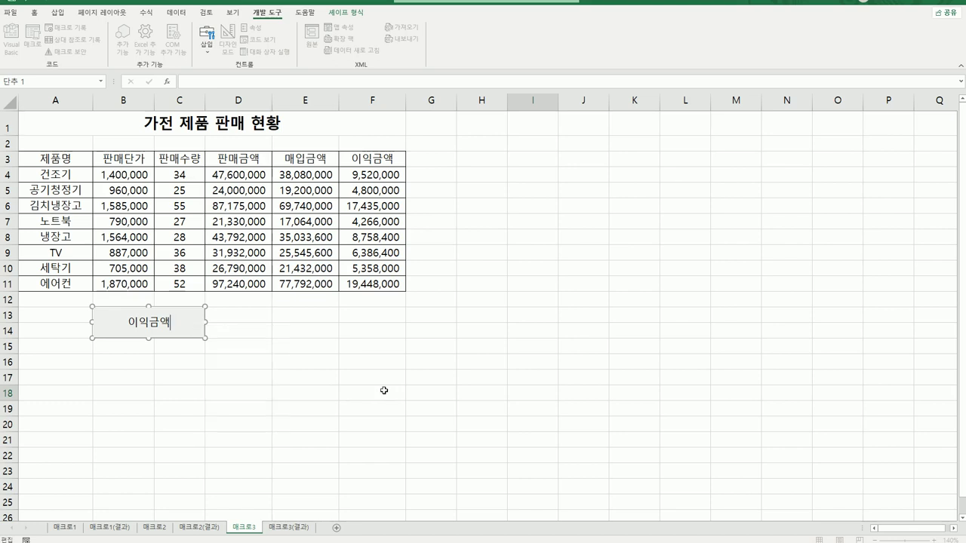
{"action": "left_click", "coordinate": [496, 454]}
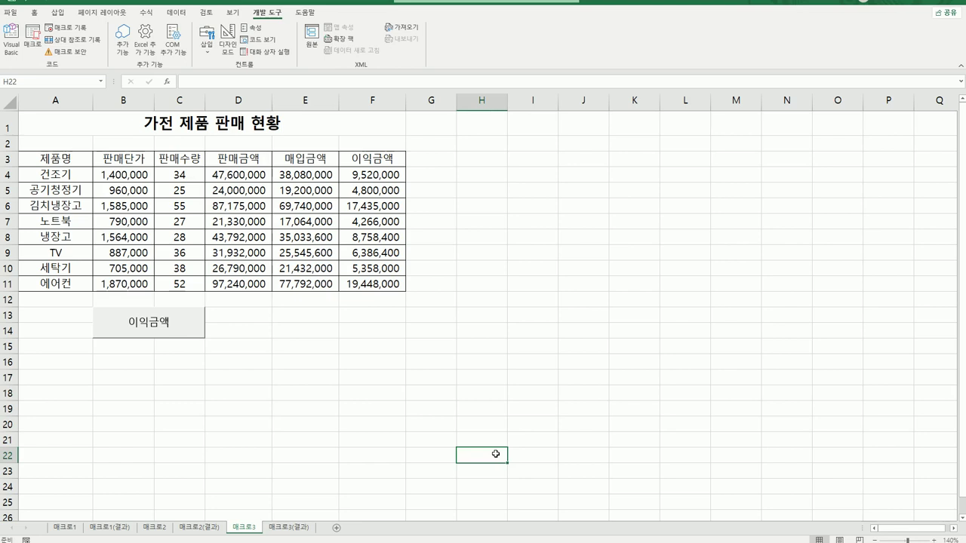
- Start recording a new macro named 셀스타일 with an empty cell outside the table selected
{"action": "left_click", "coordinate": [496, 323]}
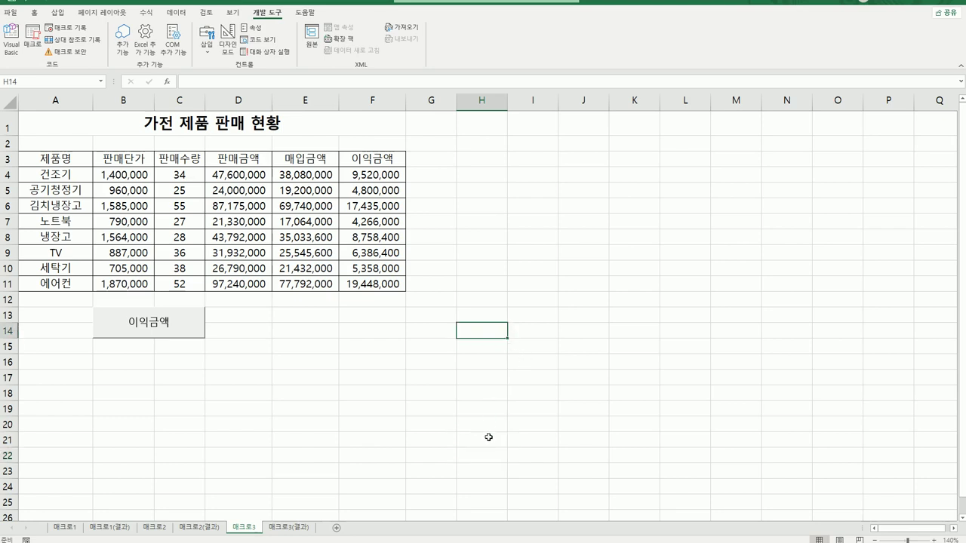
{"action": "left_click", "coordinate": [65, 27]}
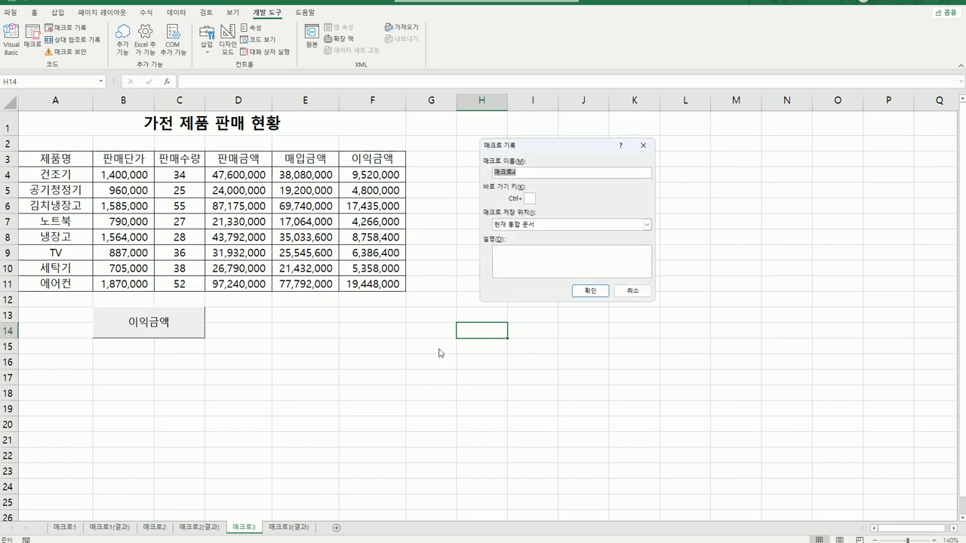
{"action": "type", "text": "셀스타일"}
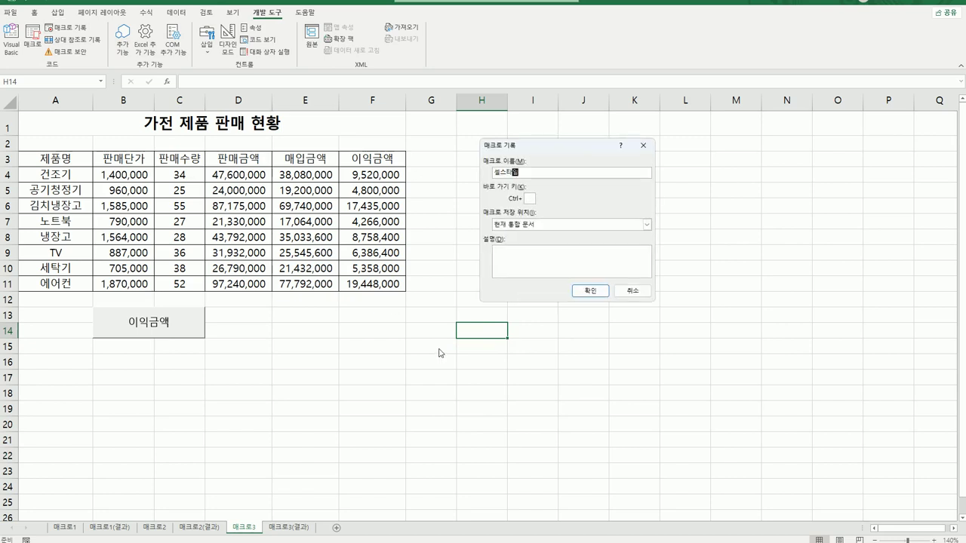
{"action": "left_click", "coordinate": [578, 294]}
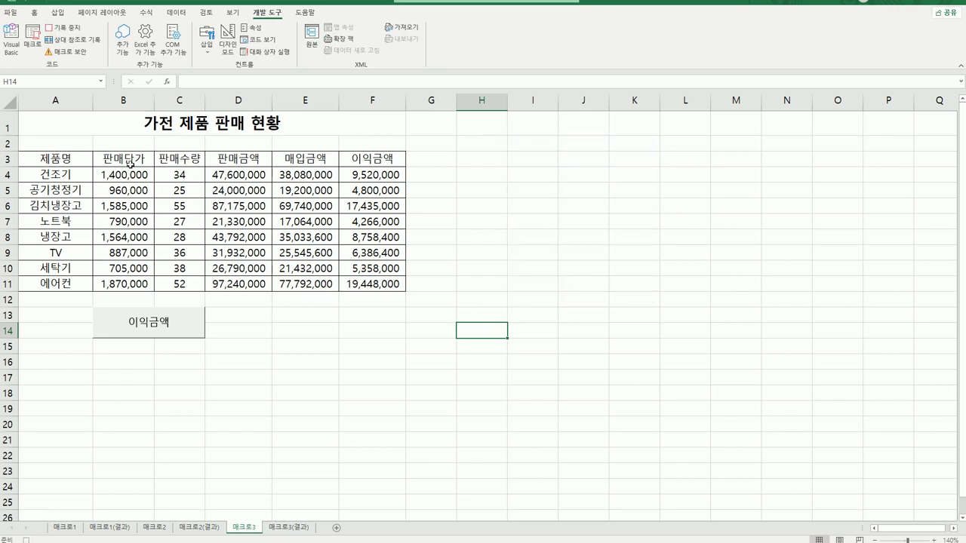
- Apply the 강조색1 cell style to the header range A3:F3 and stop recording the 셀스타일 macro
{"action": "left_click_drag", "start_coordinate": [51, 164], "coordinate": [358, 162]}
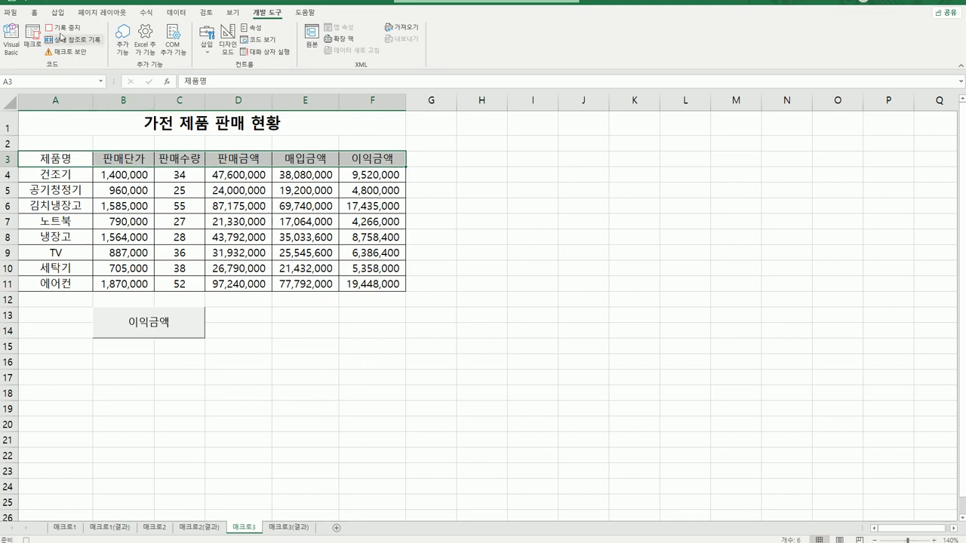
{"action": "left_click", "coordinate": [35, 13]}
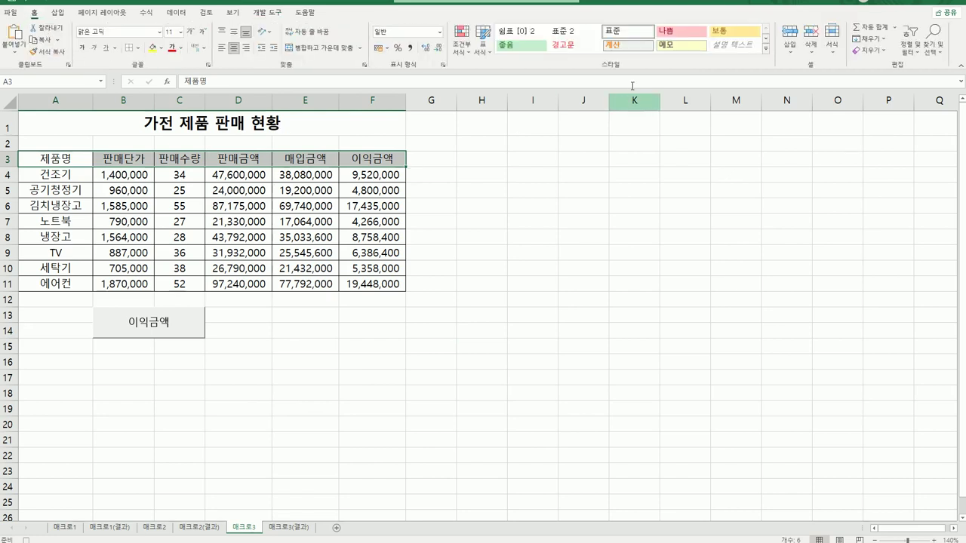
{"action": "left_click", "coordinate": [766, 50]}
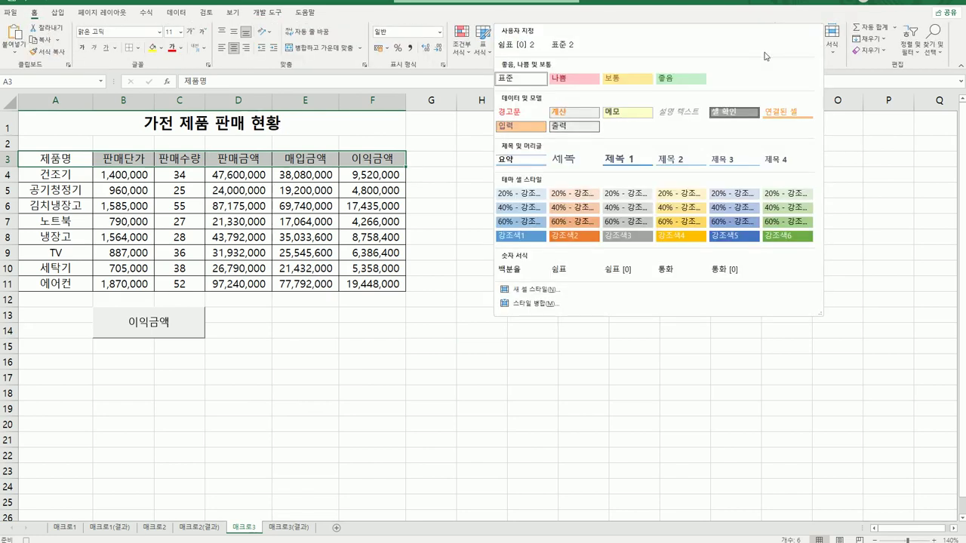
{"action": "left_click", "coordinate": [529, 238]}
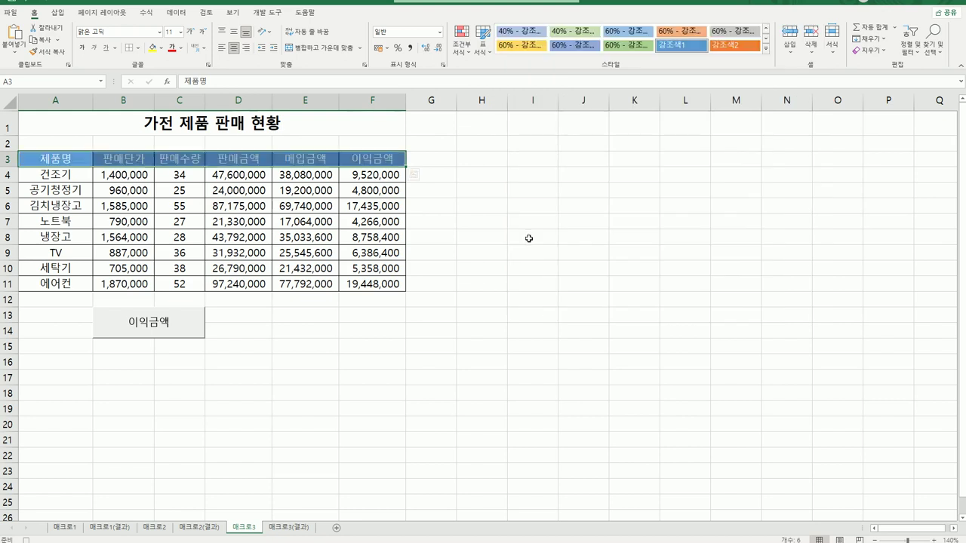
{"action": "left_click", "coordinate": [383, 157]}
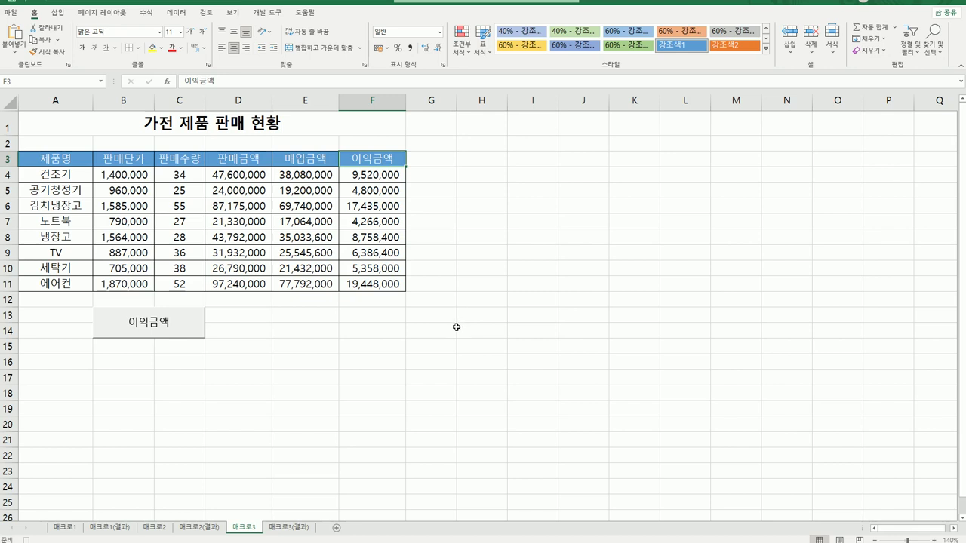
{"action": "left_click", "coordinate": [266, 14]}
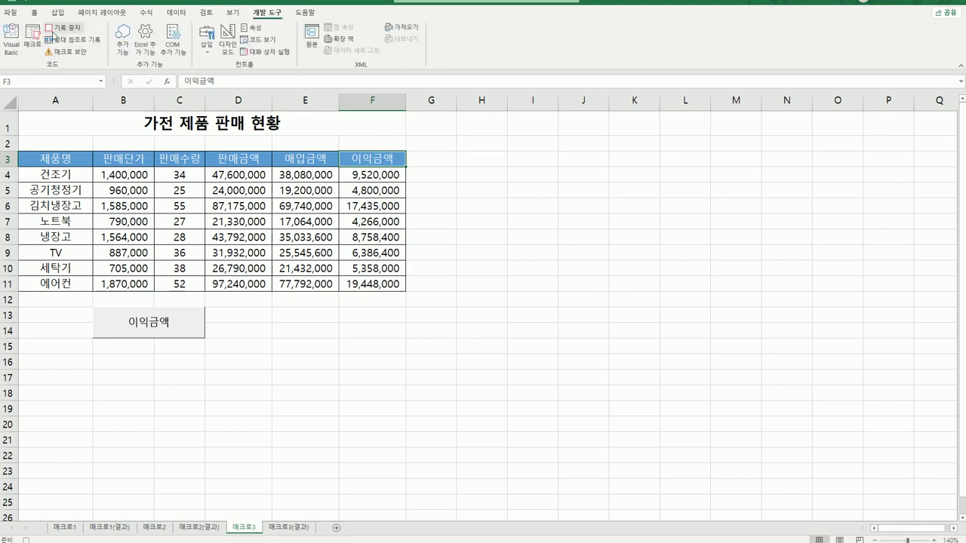
{"action": "left_click", "coordinate": [62, 27]}
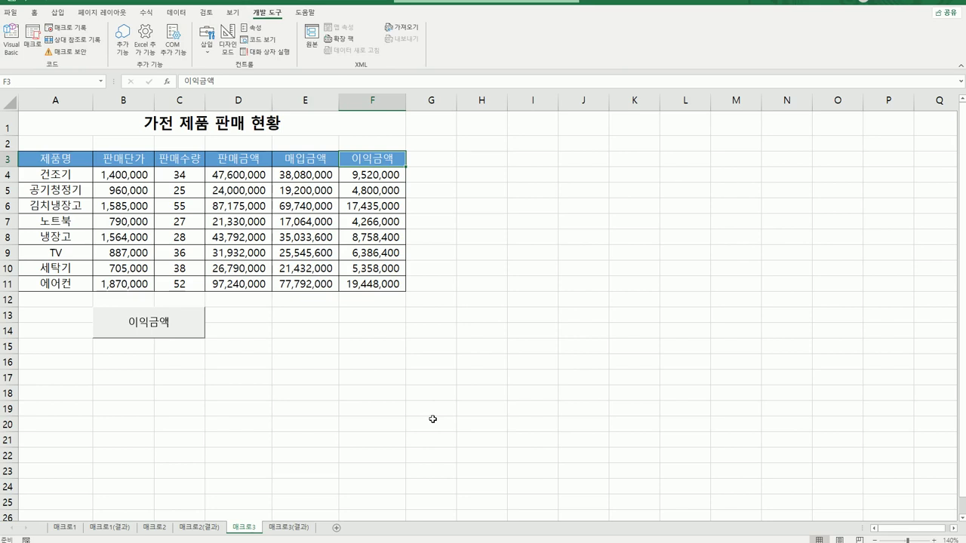
{"action": "left_click", "coordinate": [433, 419]}
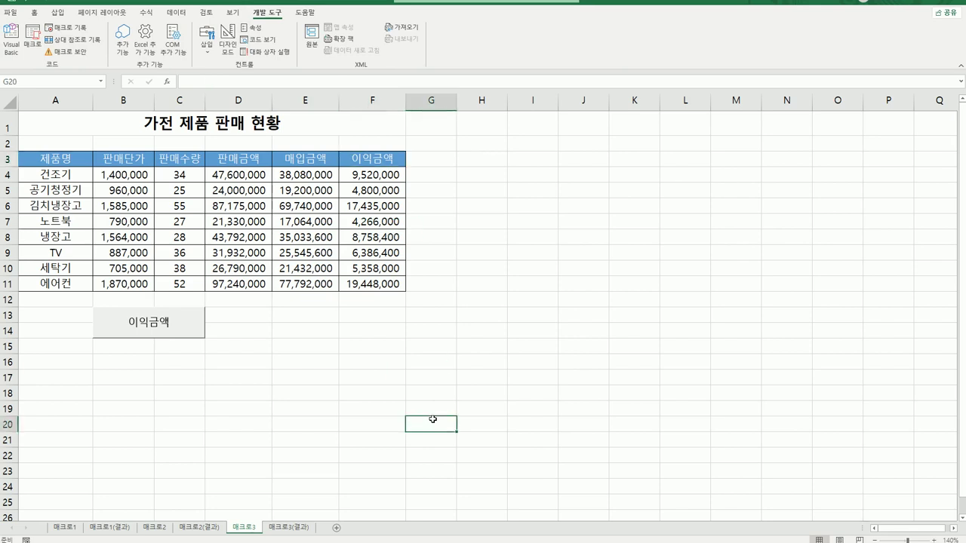
- Draw a rounded rectangle shape over E13:F14 below the table and enter 셀스타일 as its text
{"action": "left_click", "coordinate": [57, 12]}
{"action": "left_click", "coordinate": [117, 45]}
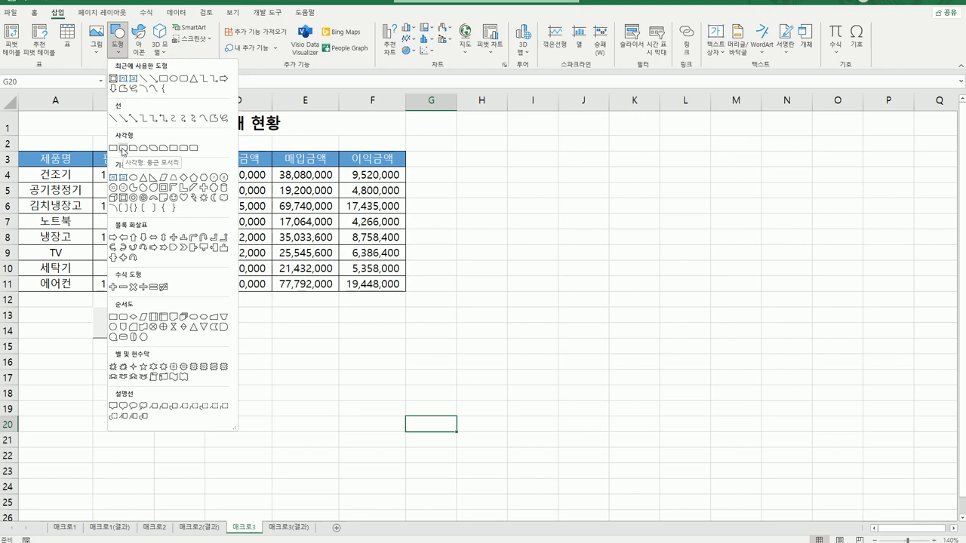
{"action": "left_click", "coordinate": [124, 151]}
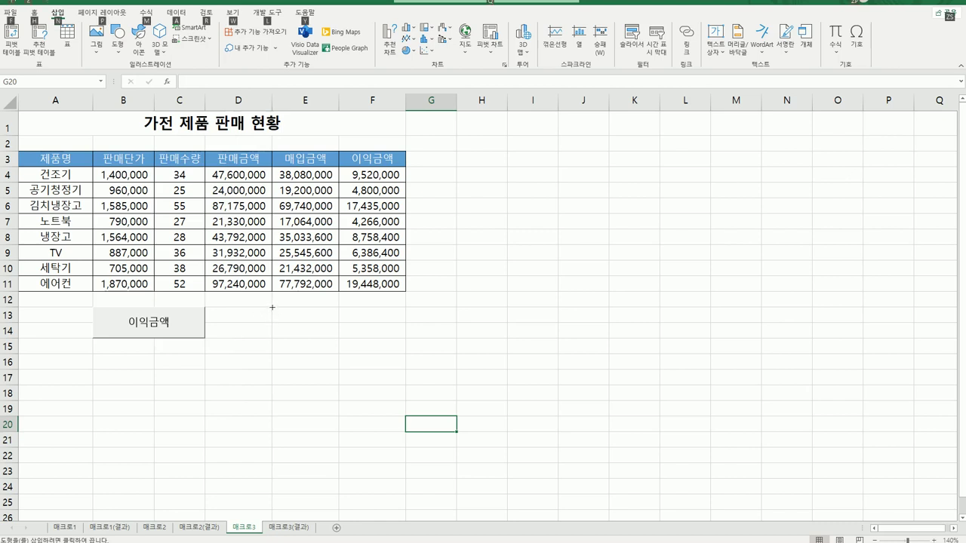
{"action": "left_click_drag", "start_coordinate": [272, 310], "coordinate": [398, 334]}
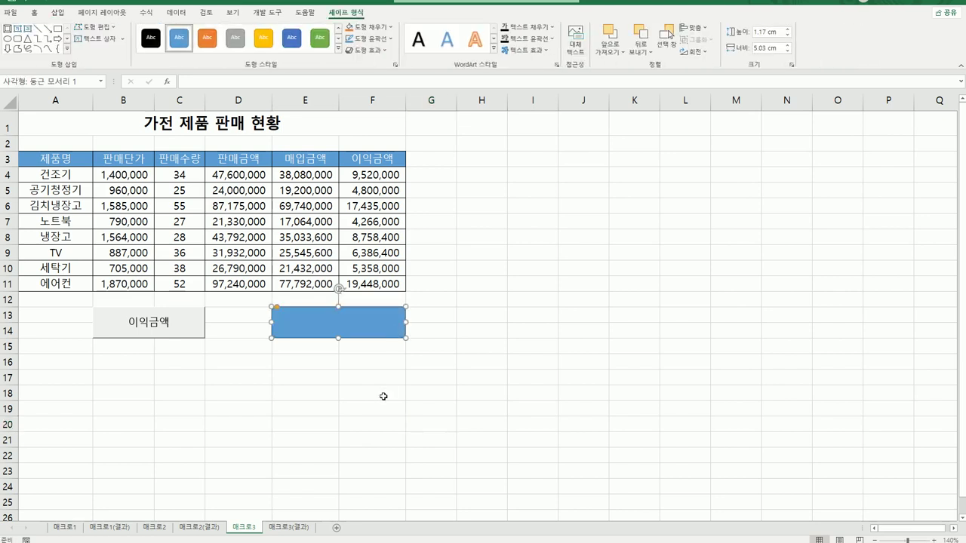
{"action": "type", "text": "셀스타일"}
- Assign the 셀스타일 macro to the rounded rectangle and deselect the shape
{"action": "right_click", "coordinate": [383, 319]}
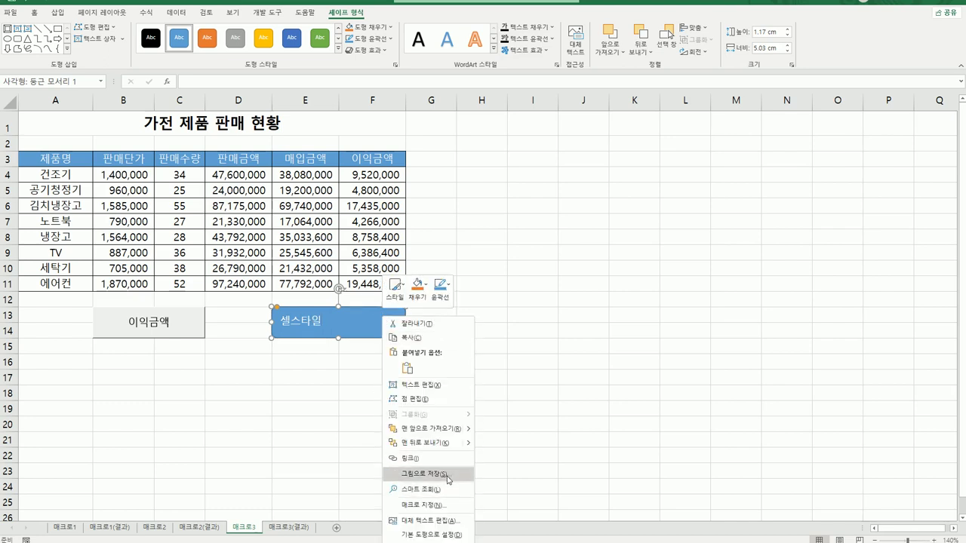
{"action": "left_click", "coordinate": [447, 505]}
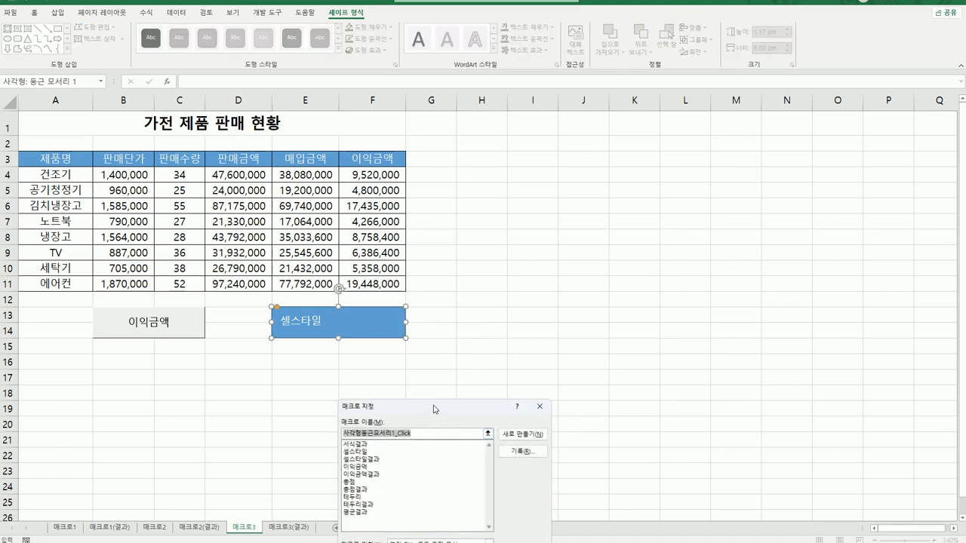
{"action": "left_click_drag", "start_coordinate": [434, 409], "coordinate": [511, 179]}
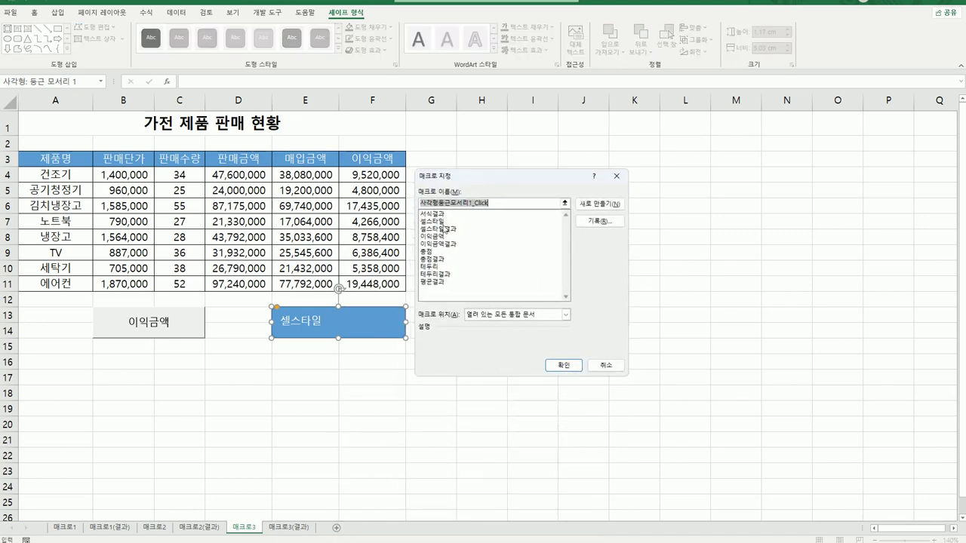
{"action": "left_click", "coordinate": [444, 222]}
{"action": "left_click", "coordinate": [551, 366]}
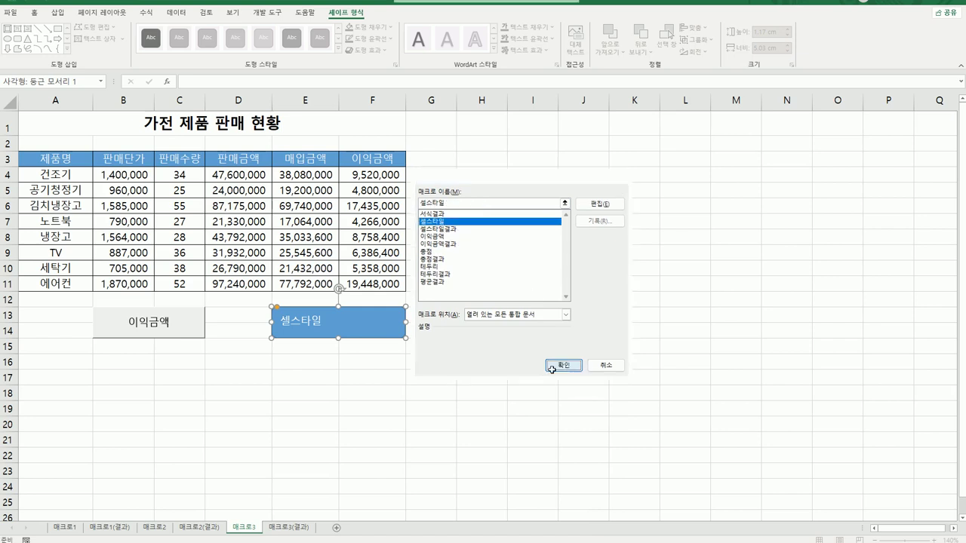
{"action": "left_click", "coordinate": [517, 393]}
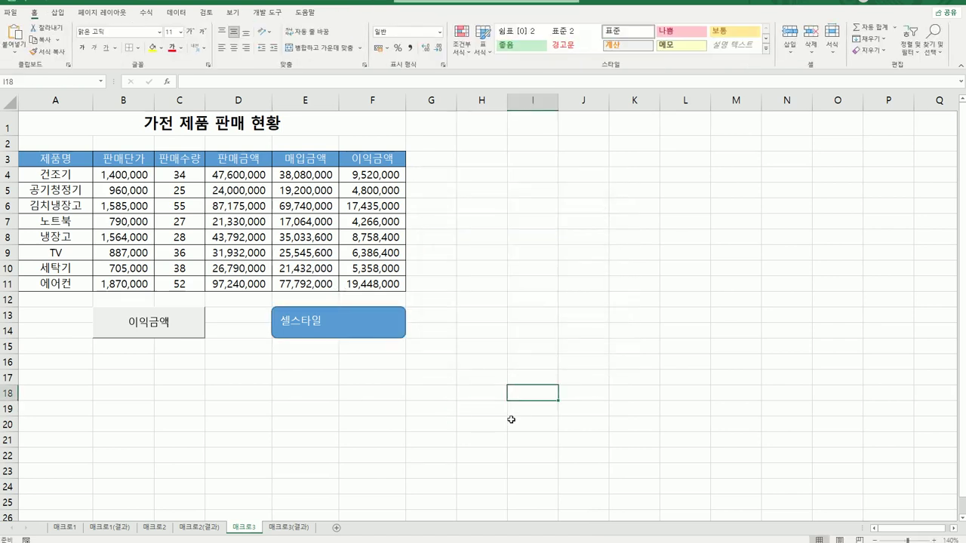
- Clear the 이익금액 values in F4:F11 and apply the 강조색2 cell style to the header range A3:F3
{"action": "left_click_drag", "start_coordinate": [390, 178], "coordinate": [377, 285]}
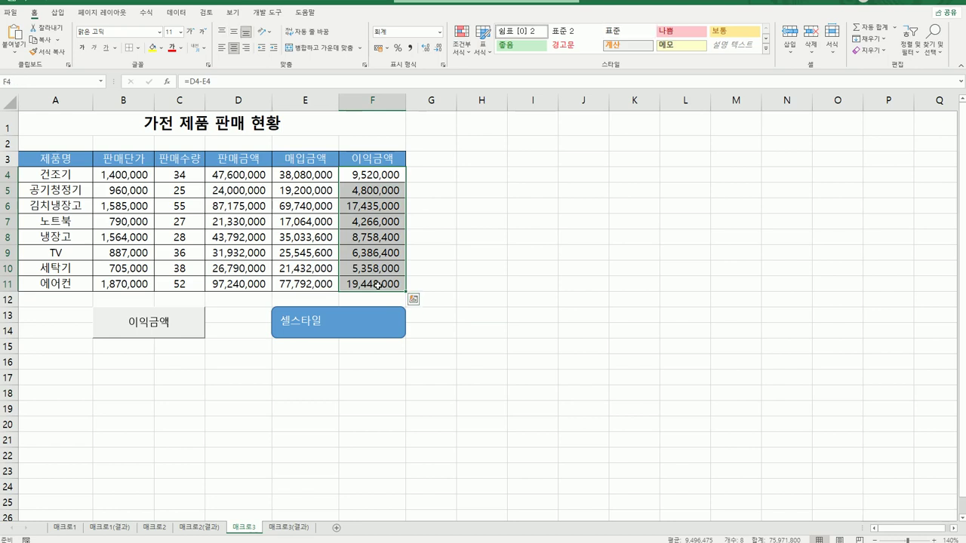
{"action": "key", "text": "Delete"}
{"action": "left_click_drag", "start_coordinate": [83, 162], "coordinate": [349, 161]}
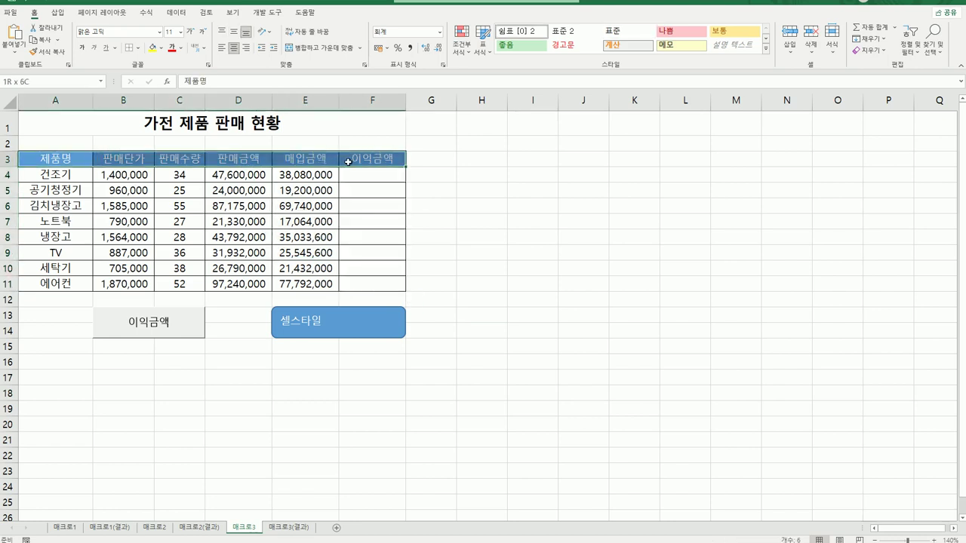
{"action": "left_click", "coordinate": [766, 50]}
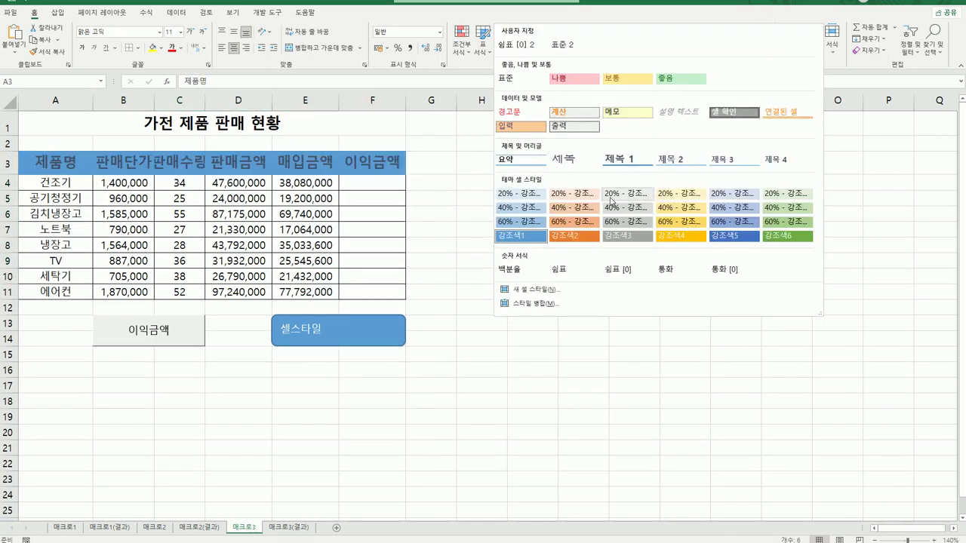
{"action": "left_click", "coordinate": [575, 237]}
{"action": "left_click", "coordinate": [530, 388]}
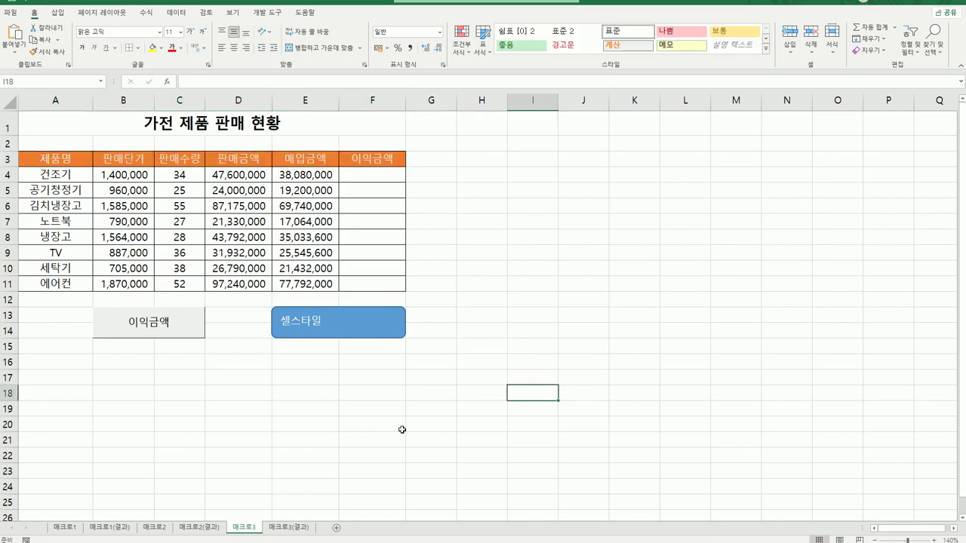
- Test both macros by running 이익금액 from its button and 셀스타일 from the rounded rectangle
{"action": "left_click", "coordinate": [175, 332]}
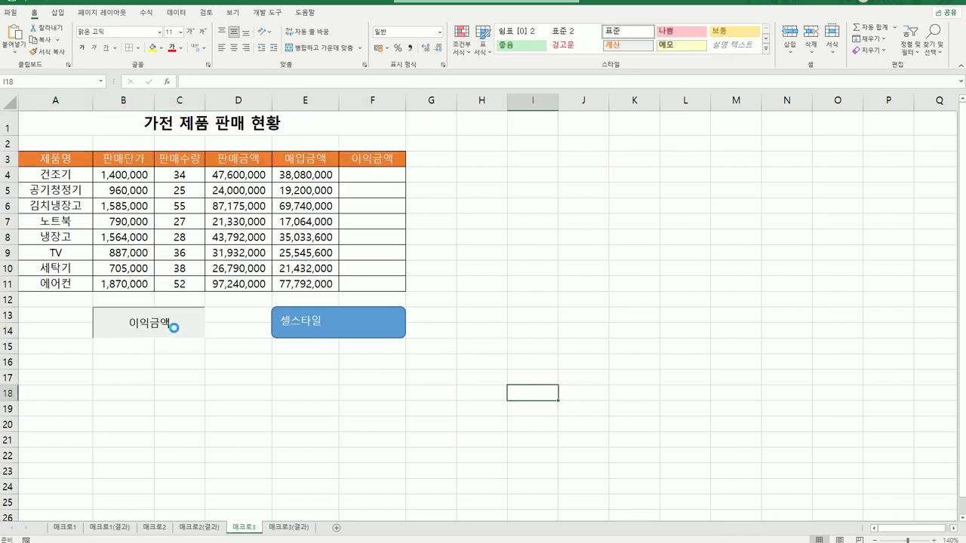
{"action": "left_click", "coordinate": [363, 335]}
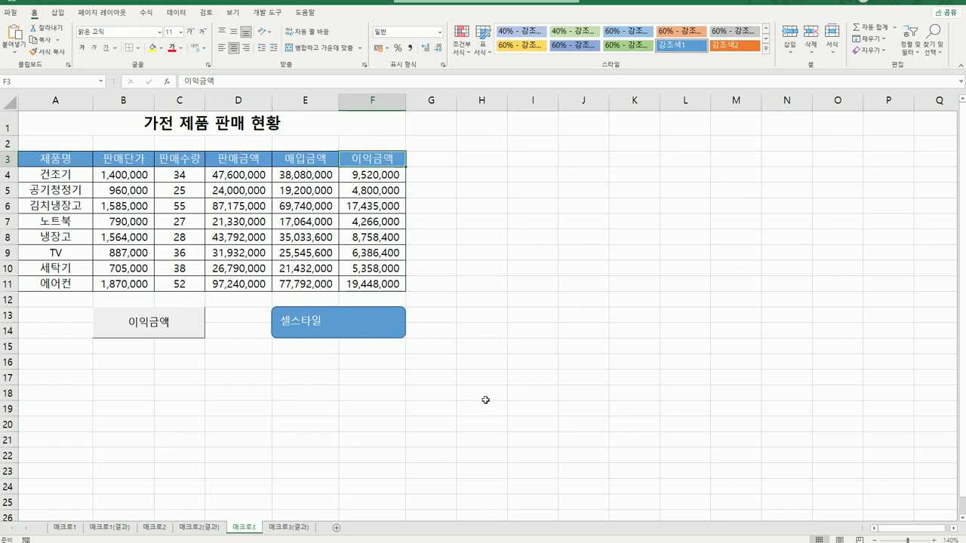
- Compare the 매크로3 sheet with the 매크로3(결과) sheet, ending on 매크로3 with an empty cell selected
{"action": "left_click", "coordinate": [296, 531]}
{"action": "left_click", "coordinate": [248, 528]}
{"action": "left_click", "coordinate": [284, 527]}
{"action": "left_click", "coordinate": [246, 527]}
{"action": "left_click", "coordinate": [296, 529]}
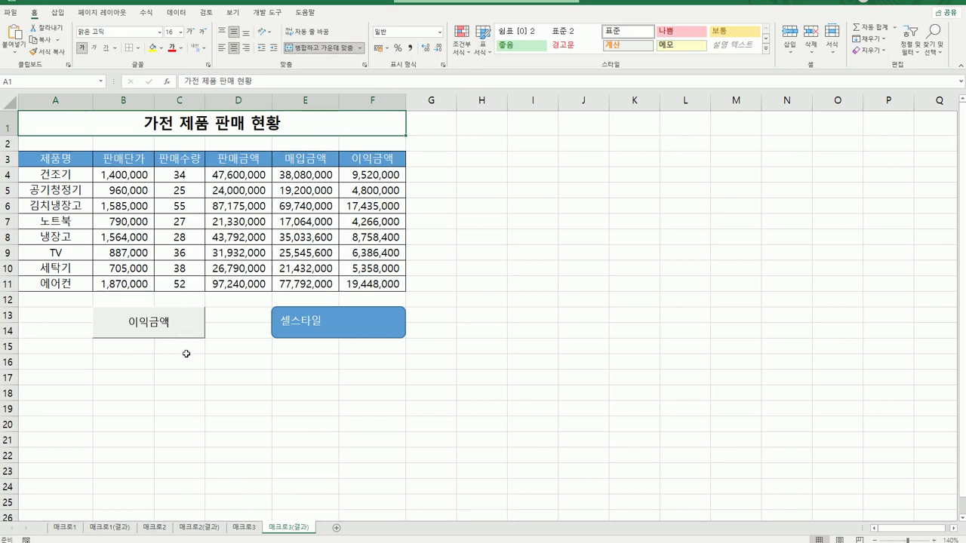
{"action": "left_click", "coordinate": [242, 532]}
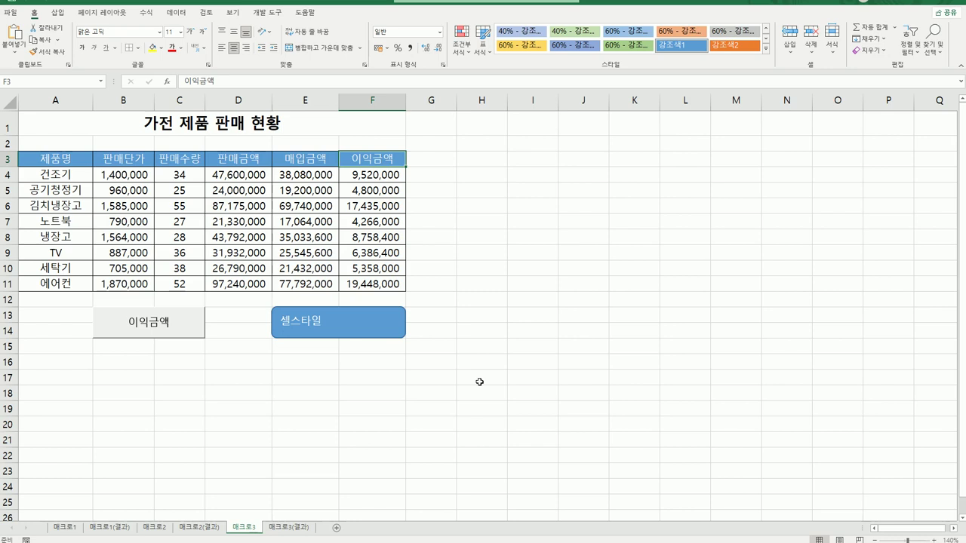
{"action": "left_click", "coordinate": [478, 379]}
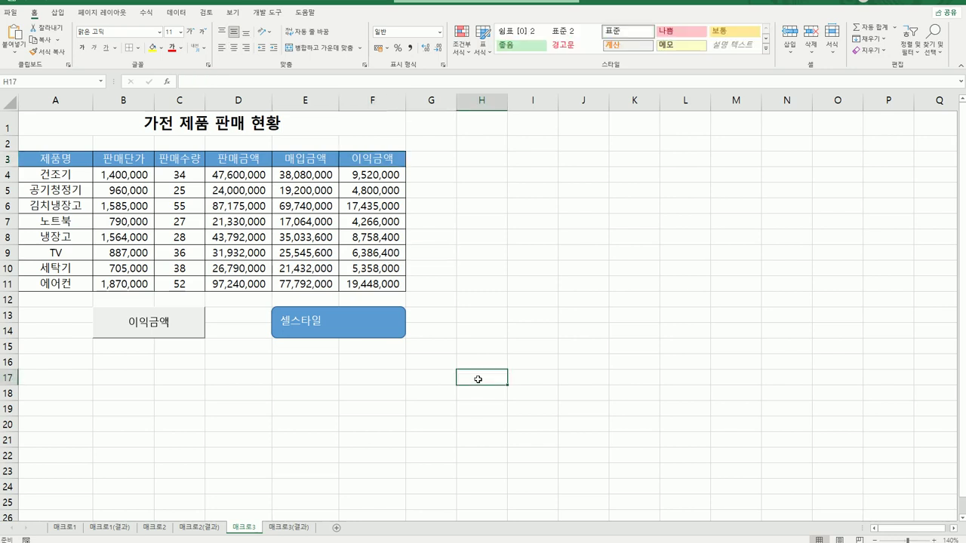